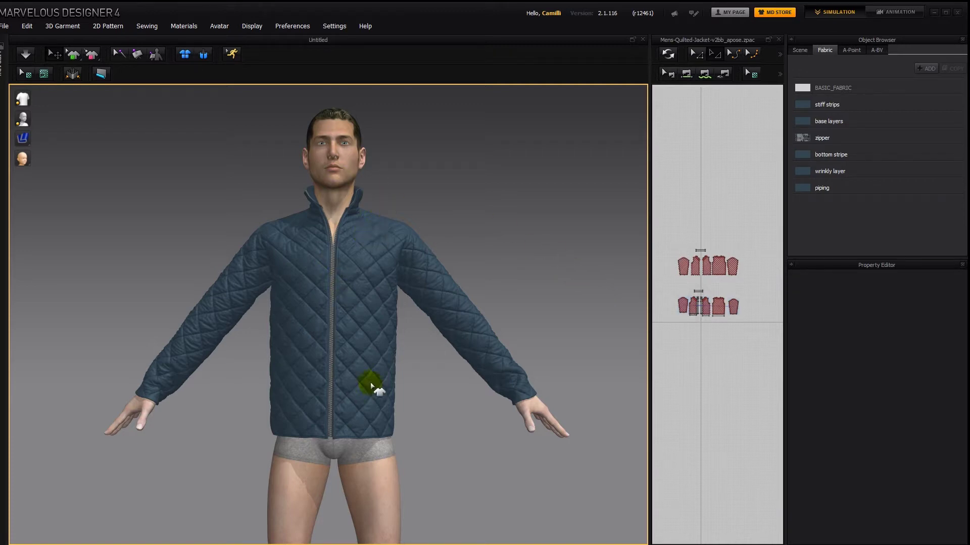
- Check the chest piece's Particle Distance, then turn on the avatar's X-Ray joint points
click(359, 257)
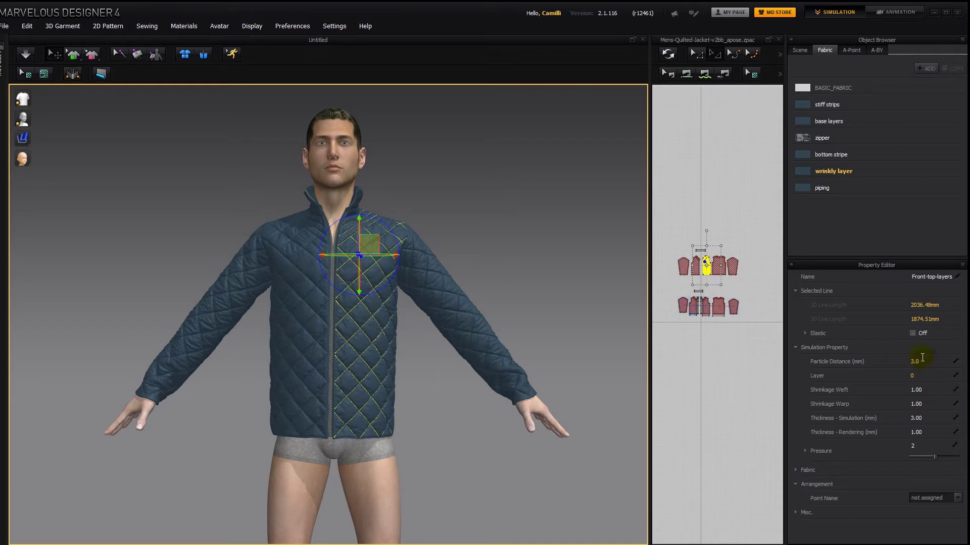
click(512, 232)
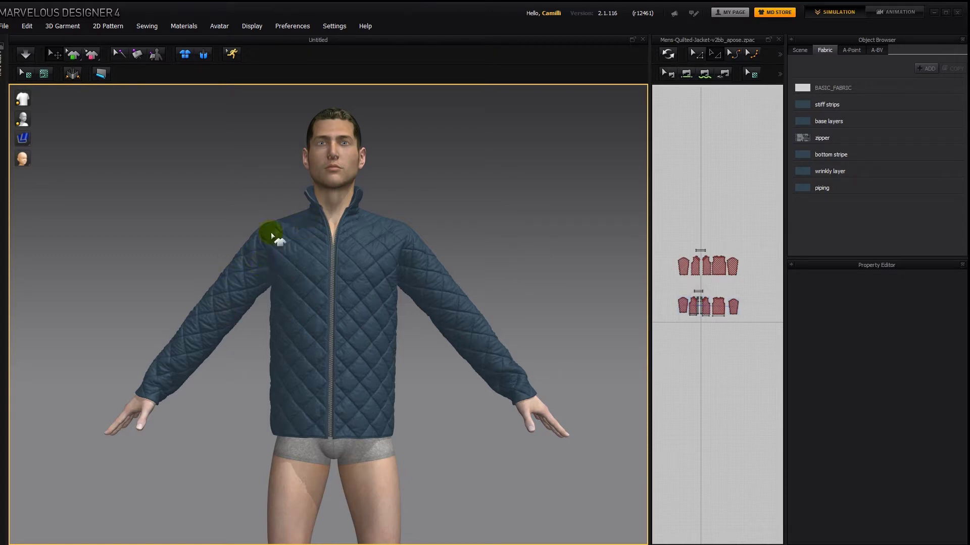
click(318, 211)
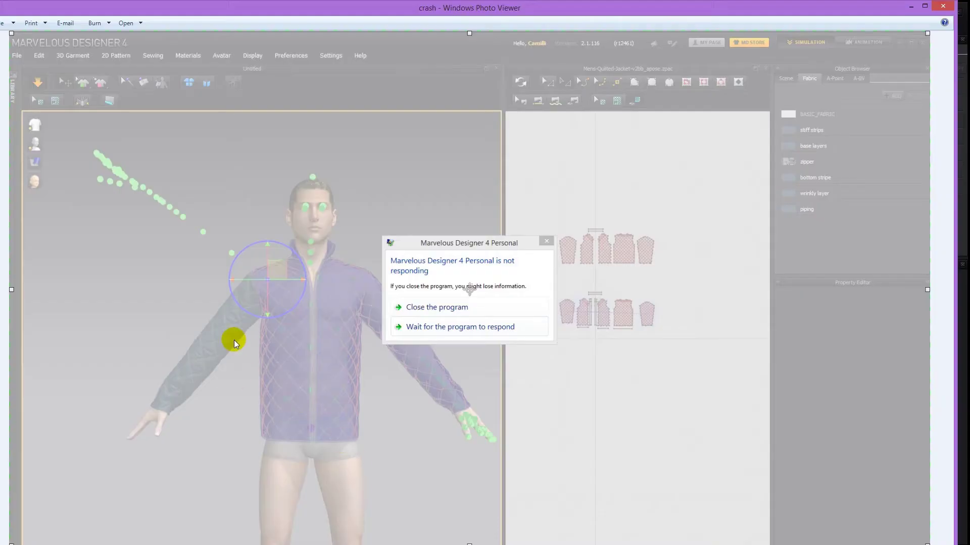
- Close the Windows Photo Viewer crash screenshot to return to Marvelous Designer
click(916, 7)
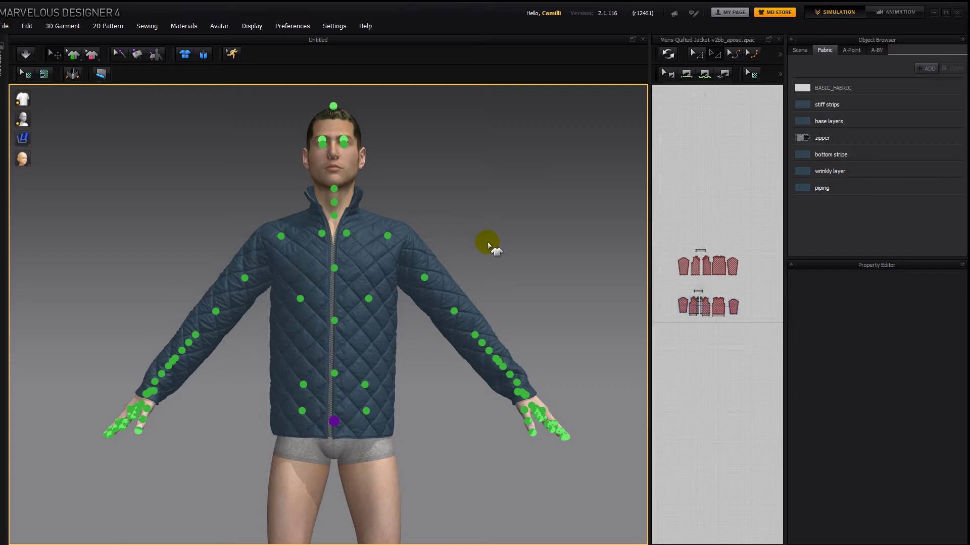
- Hide the joints and select the collar, top-row and bottom-row pieces to compare Particle Distance
key(shift+x)
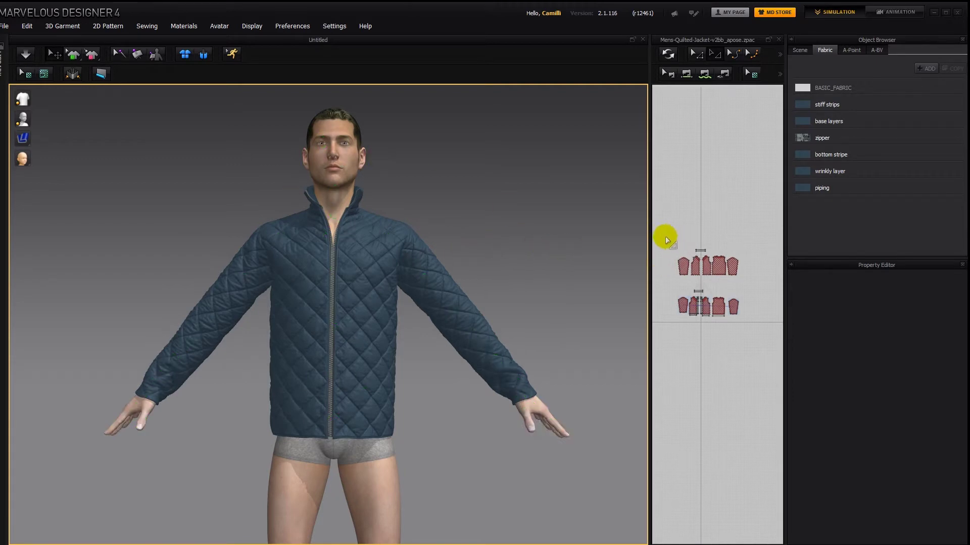
drag(666, 239, 755, 324)
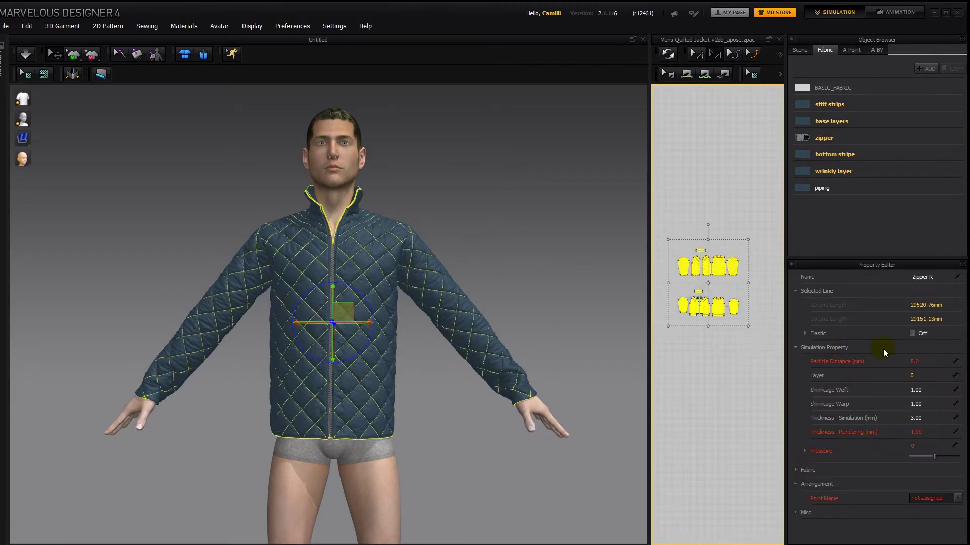
click(443, 340)
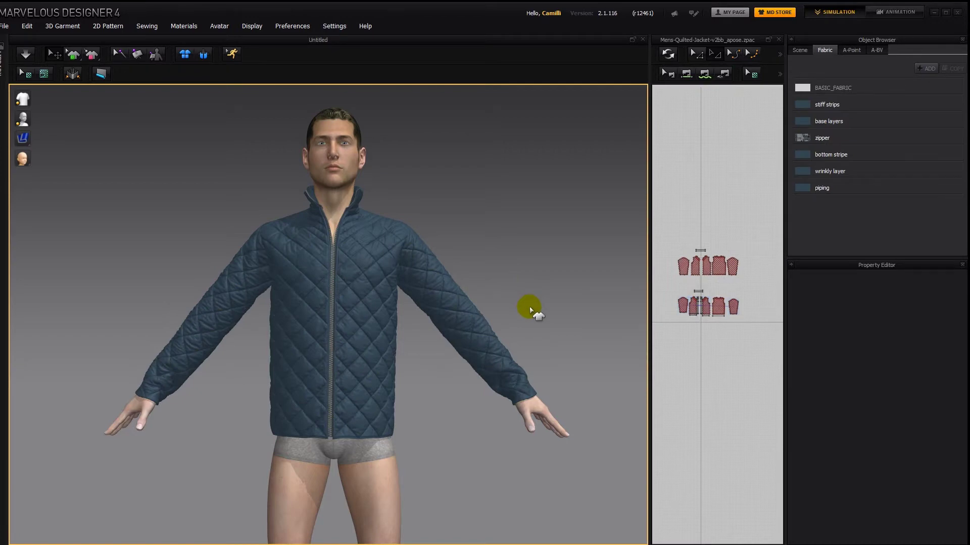
click(702, 290)
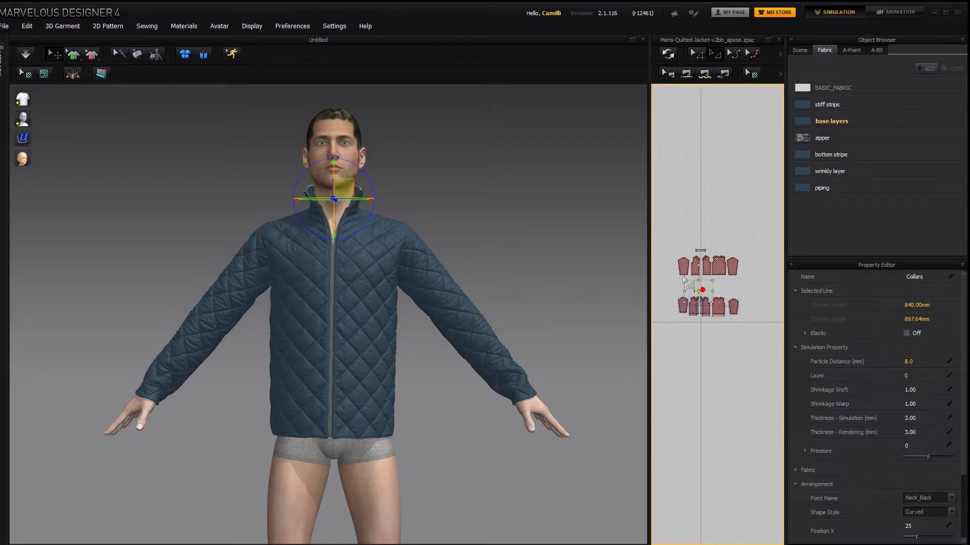
click(699, 249)
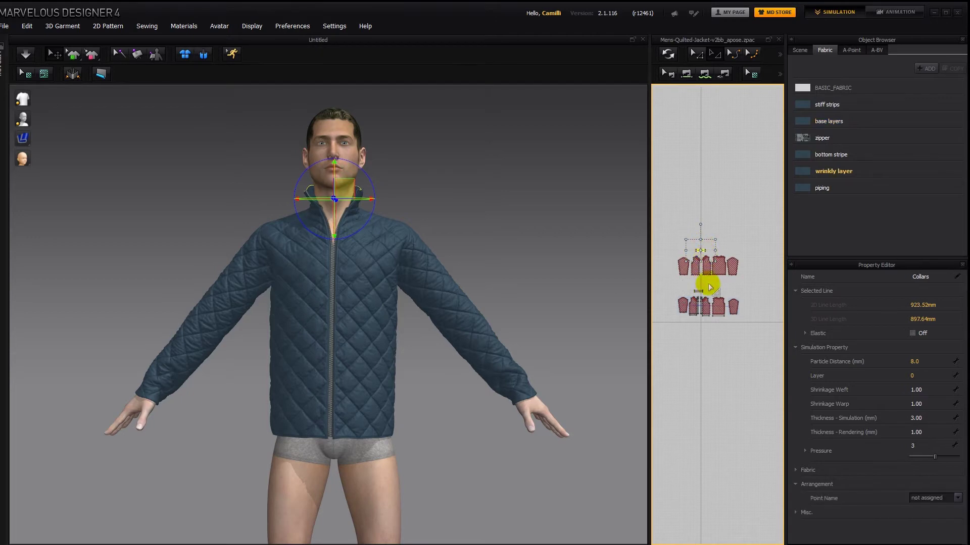
drag(661, 237, 759, 285)
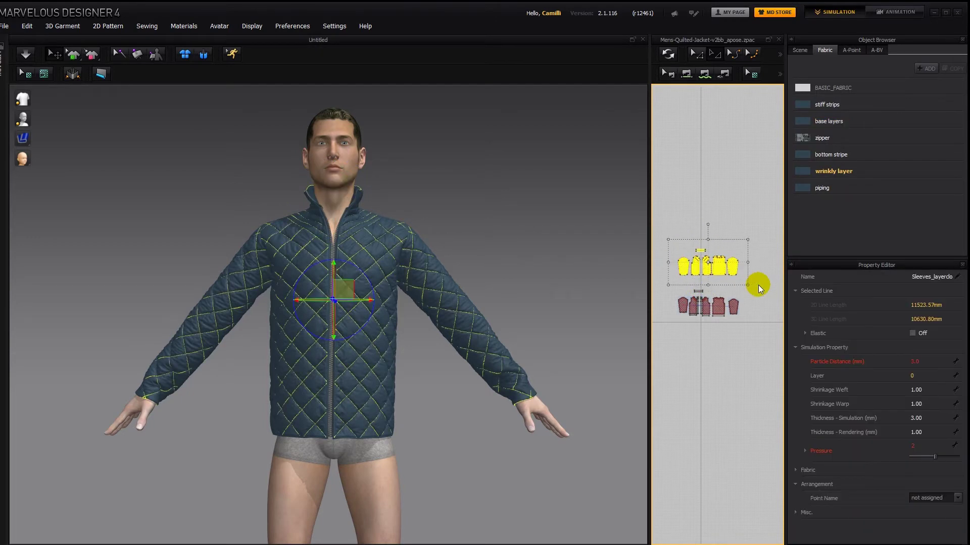
shift+click(702, 250)
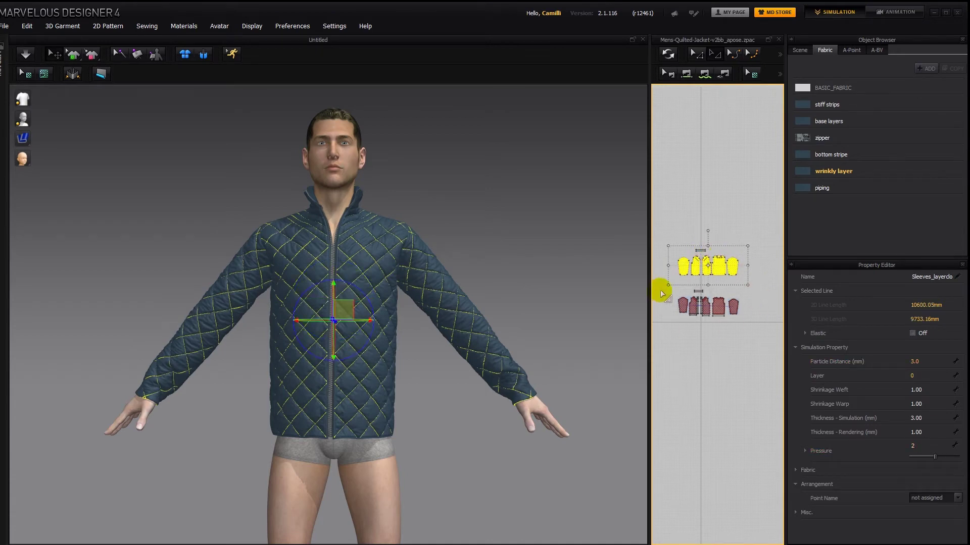
drag(665, 298, 765, 329)
click(339, 380)
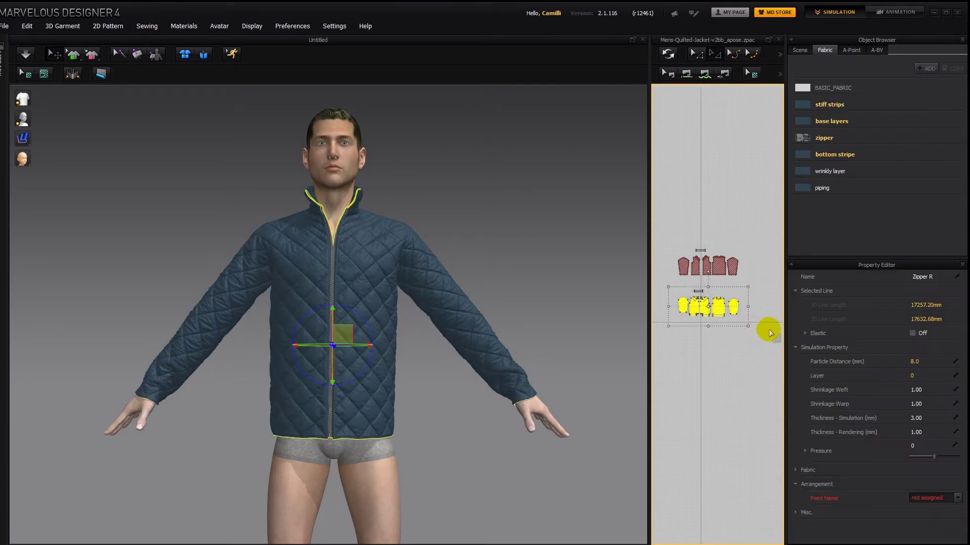
- Set all pattern pieces to Particle Distance 15, synchronize the cloth, then pause the simulation
click(745, 353)
drag(662, 239, 662, 240)
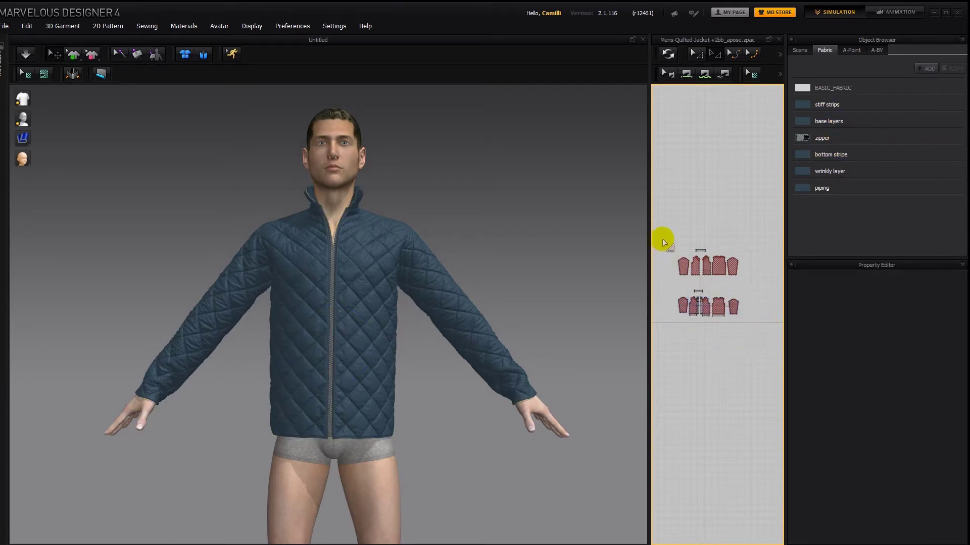
drag(770, 335, 770, 335)
double_click(923, 359)
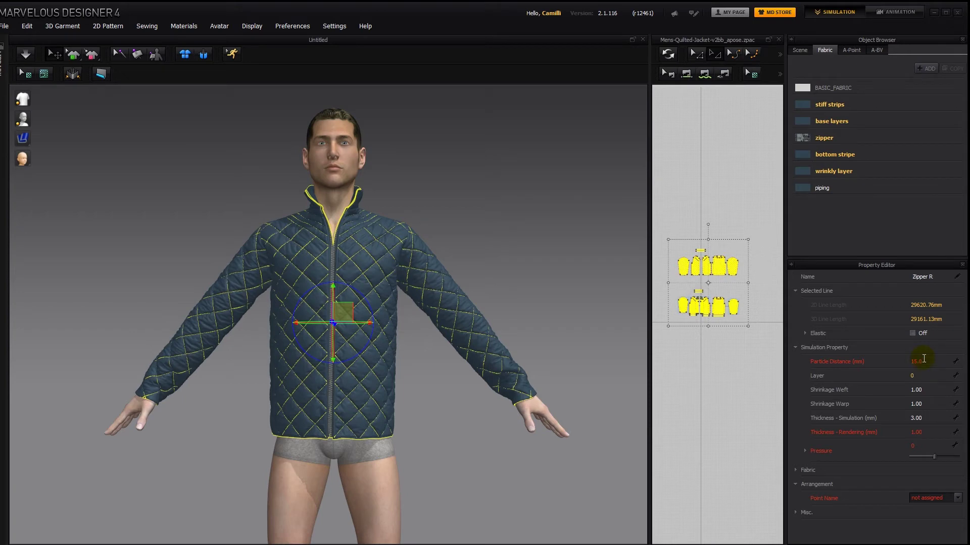
click(731, 173)
click(667, 54)
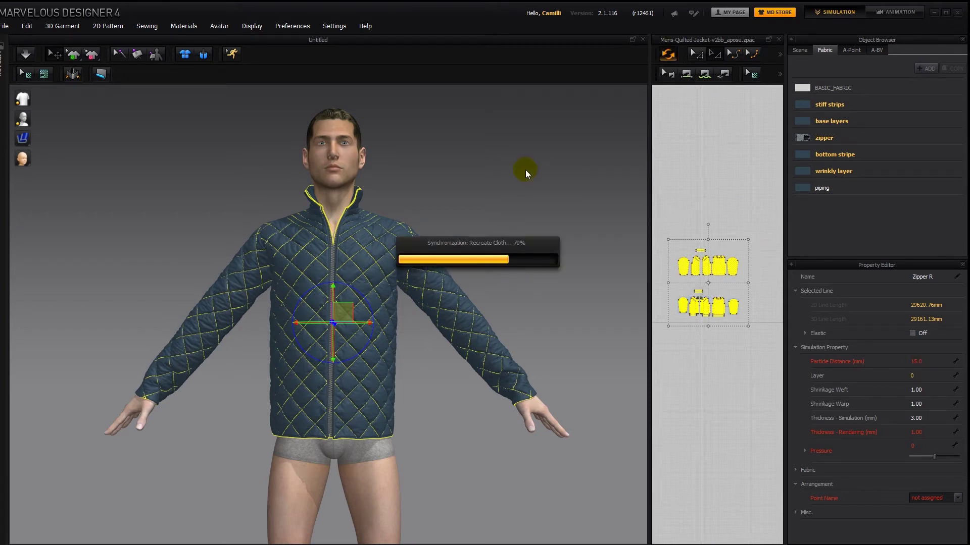
click(525, 169)
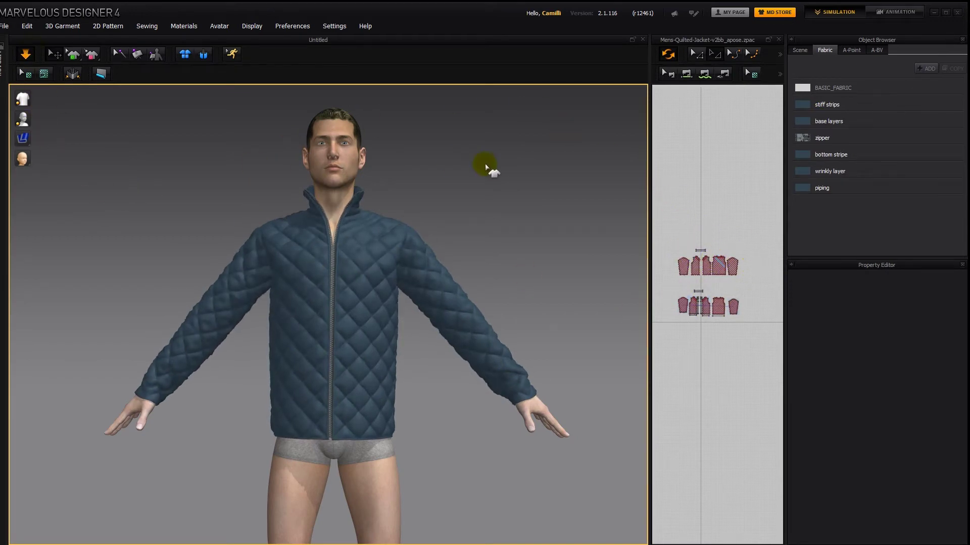
key(space)
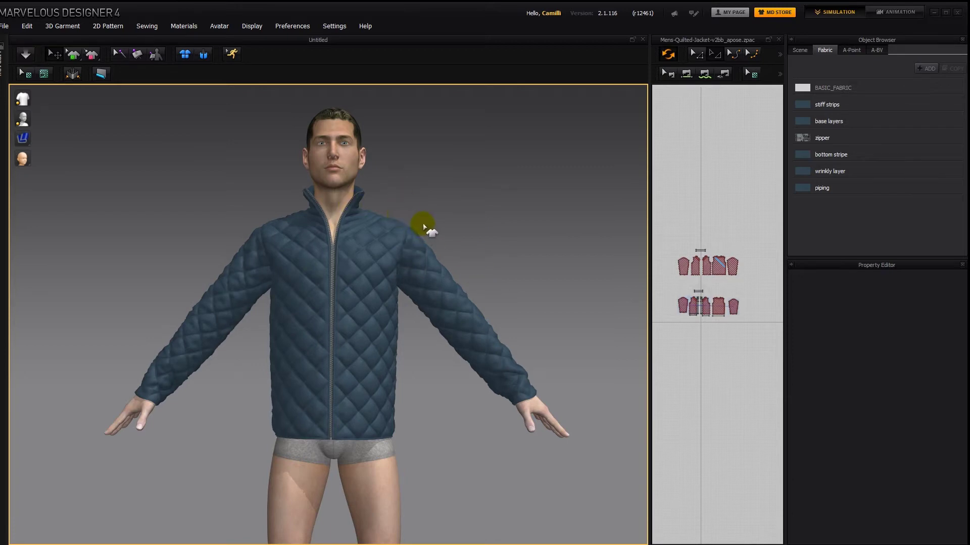
- Show the joints, lower one arm at the shoulder and bend its forearm at the elbow
key(space)
key(shift+x)
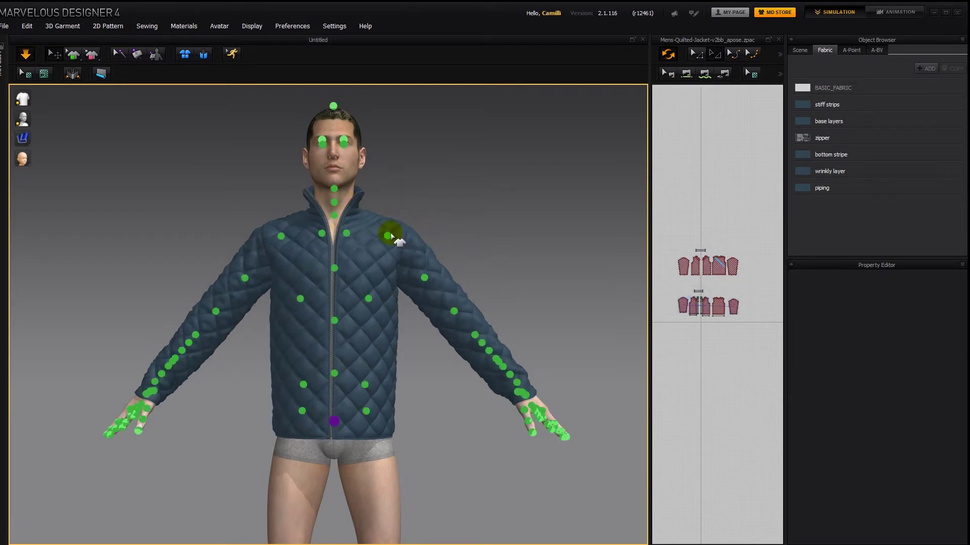
click(387, 236)
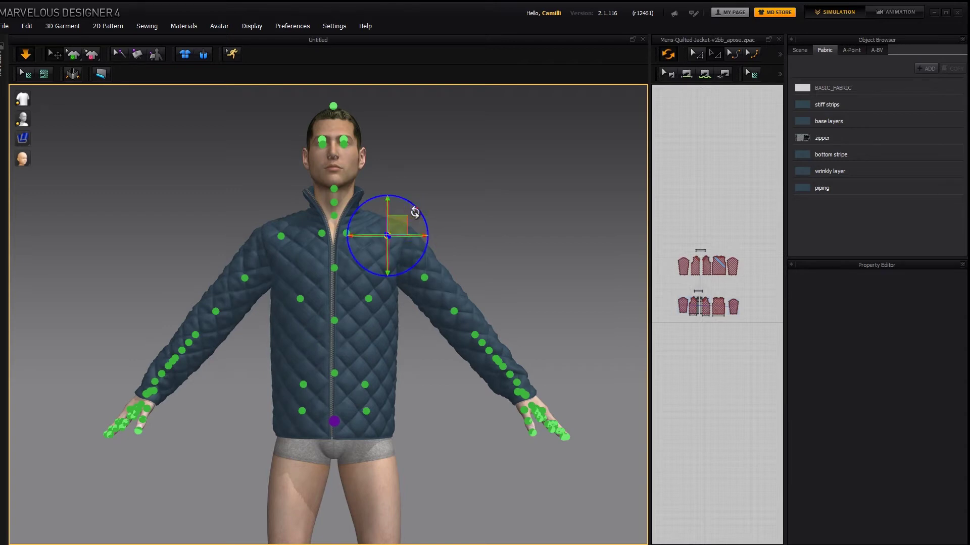
drag(414, 213, 419, 221)
click(430, 328)
right_drag(449, 338, 375, 358)
drag(396, 350, 402, 296)
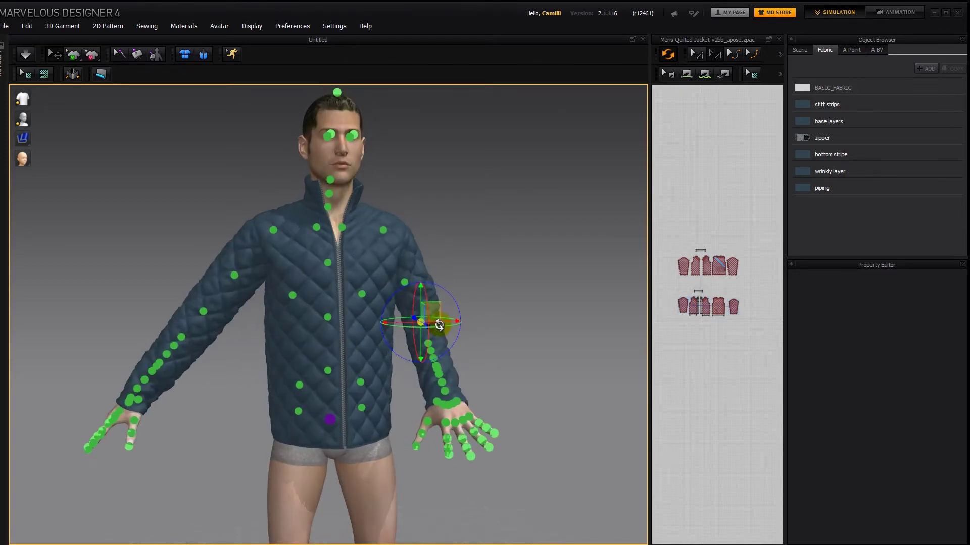
- With simulation running, rotate that upper arm slightly outward and bend the elbow further inward
key(space)
click(383, 230)
drag(418, 210, 416, 195)
click(443, 307)
drag(460, 312, 488, 333)
click(524, 246)
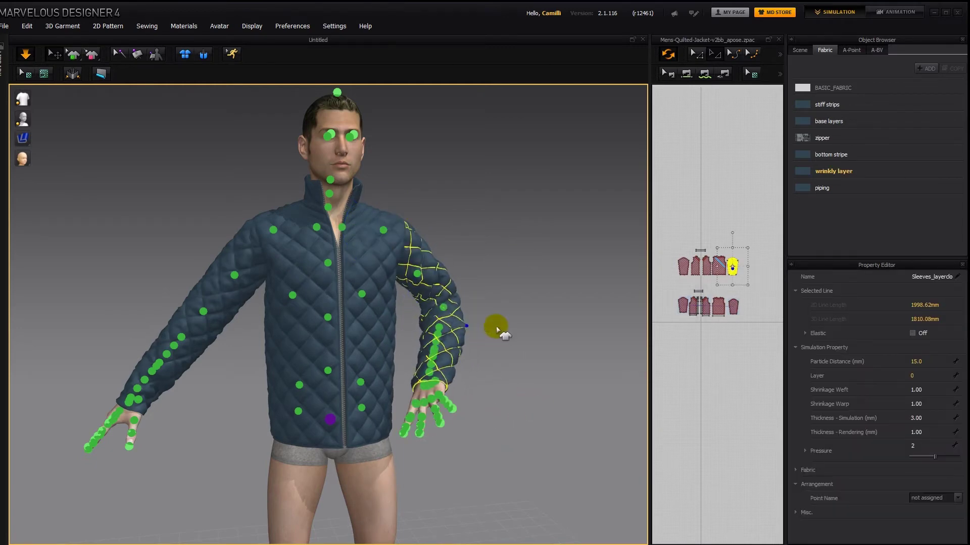
- Hide the joints and tug the sleeve into a better drape
key(shift+x)
mouse_move(464, 329)
mouse_down()
mouse_move(498, 347)
mouse_move(468, 316)
mouse_move(477, 320)
mouse_up()
click(477, 319)
drag(451, 350, 479, 348)
click(481, 337)
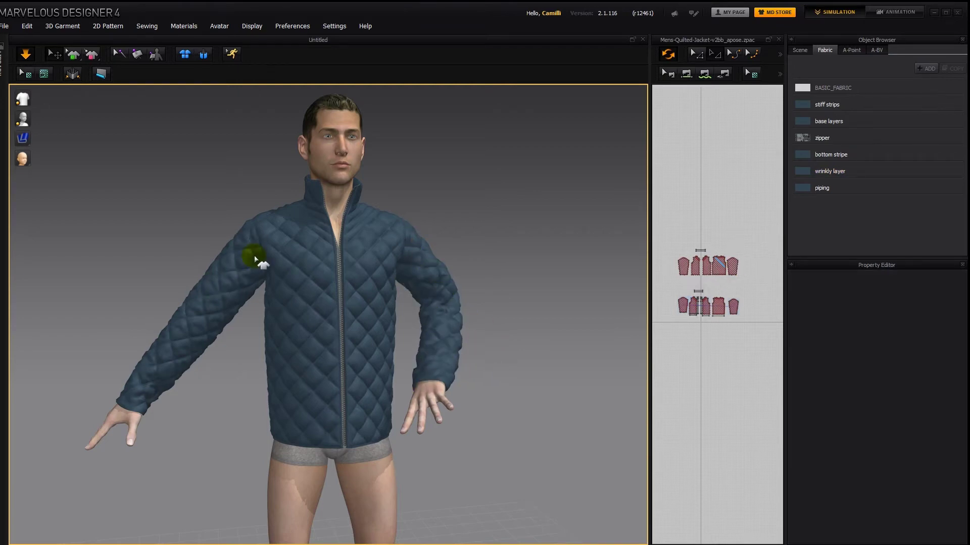
- Show the joints again, swing the right arm down and bend the right elbow
key(shift+x)
drag(275, 229, 231, 214)
click(236, 331)
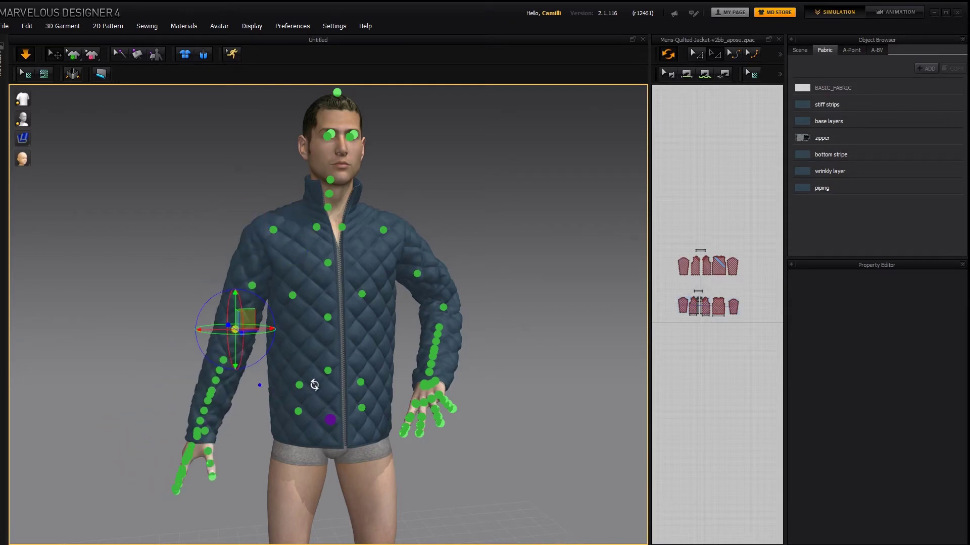
right_drag(314, 386, 316, 383)
drag(282, 327, 286, 334)
right_drag(323, 328, 288, 326)
- Bend the left elbow further, then stop the simulation and hide the joints
click(444, 304)
drag(432, 314, 452, 317)
right_drag(510, 279, 498, 278)
click(498, 277)
key(space)
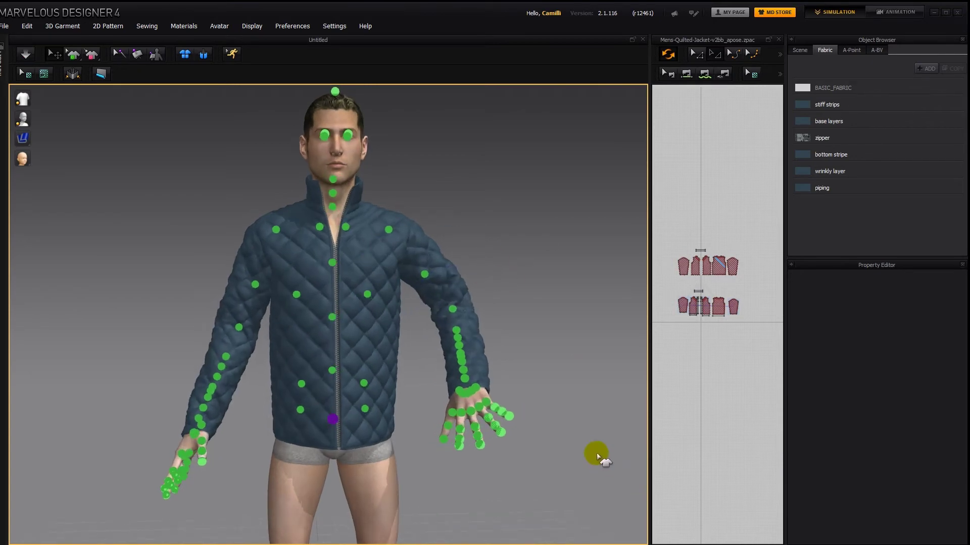
key(shift+x)
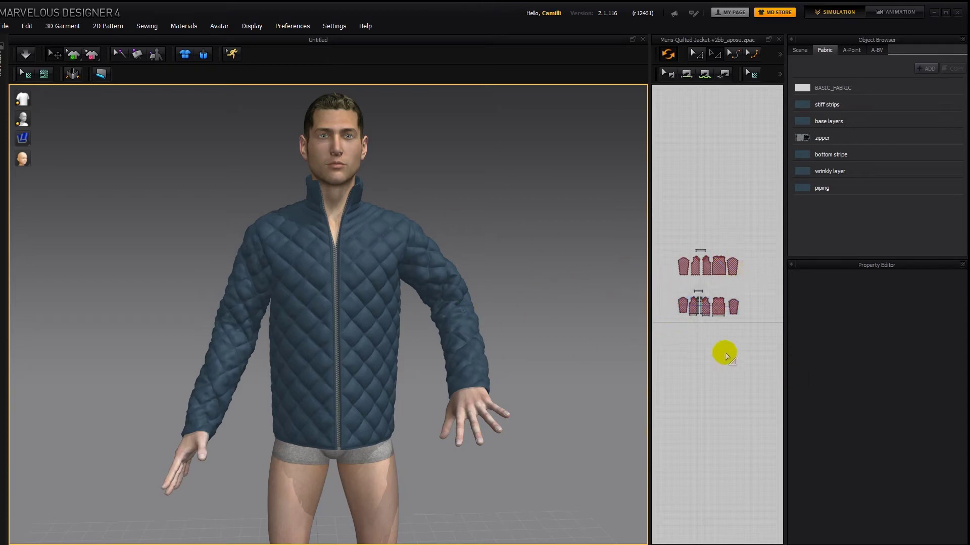
- Select every jacket pattern piece and lower its Particle Distance to 8
drag(658, 238, 755, 339)
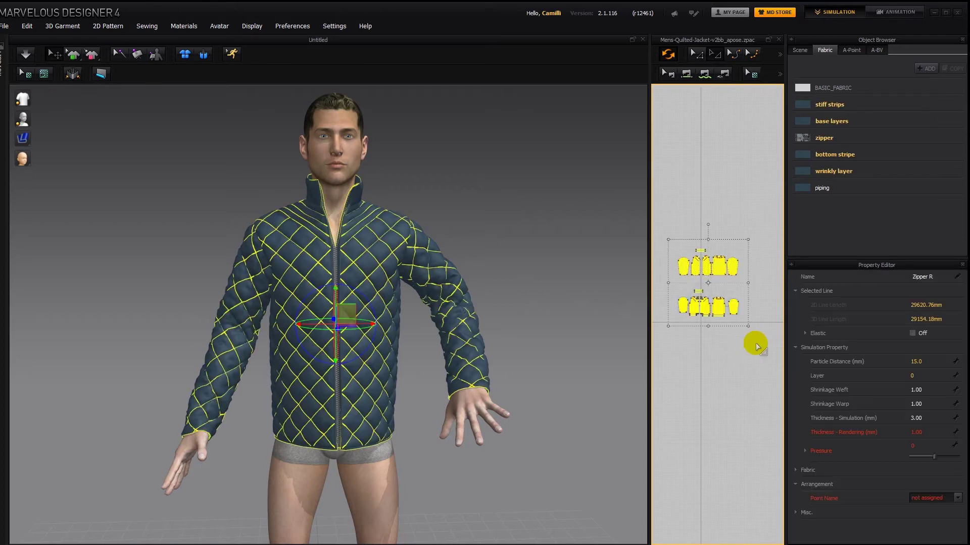
click(928, 357)
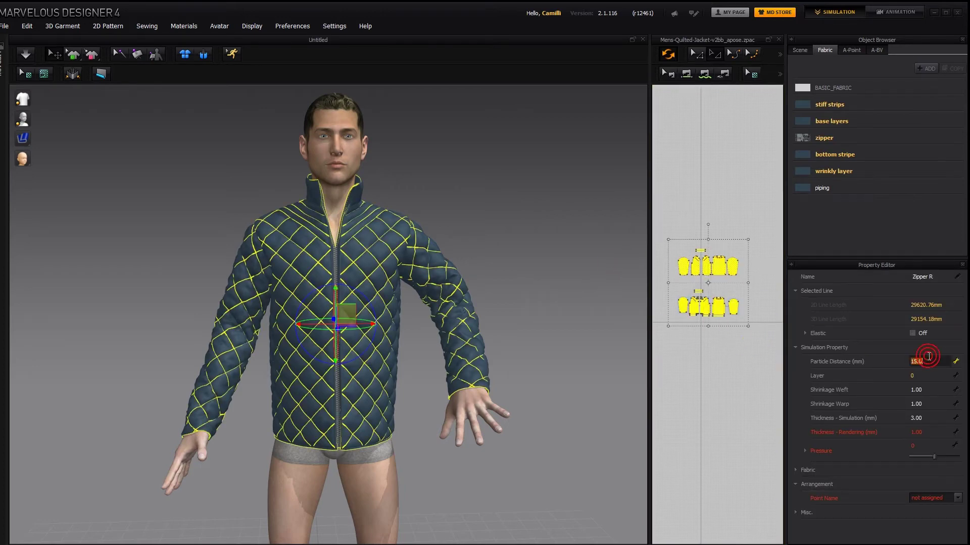
text(8)
key(Return)
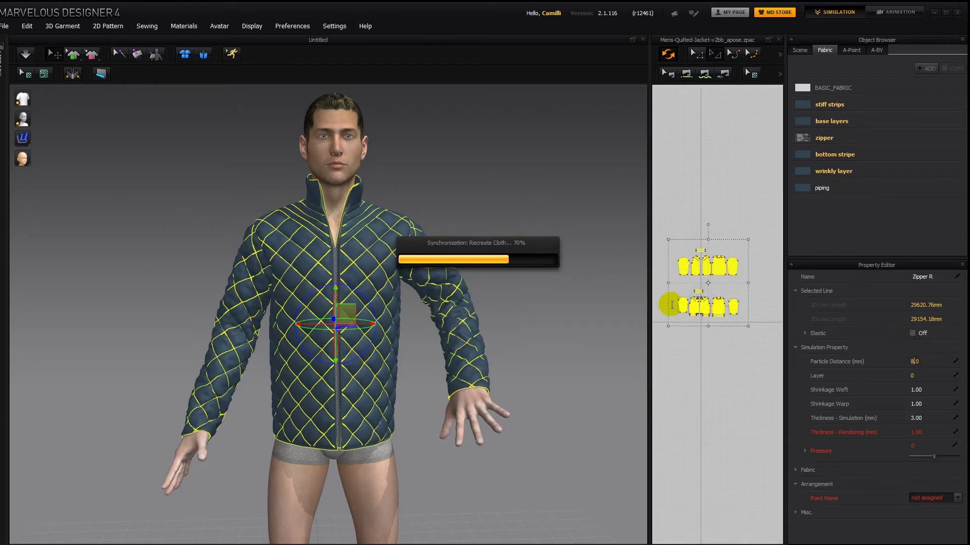
click(509, 203)
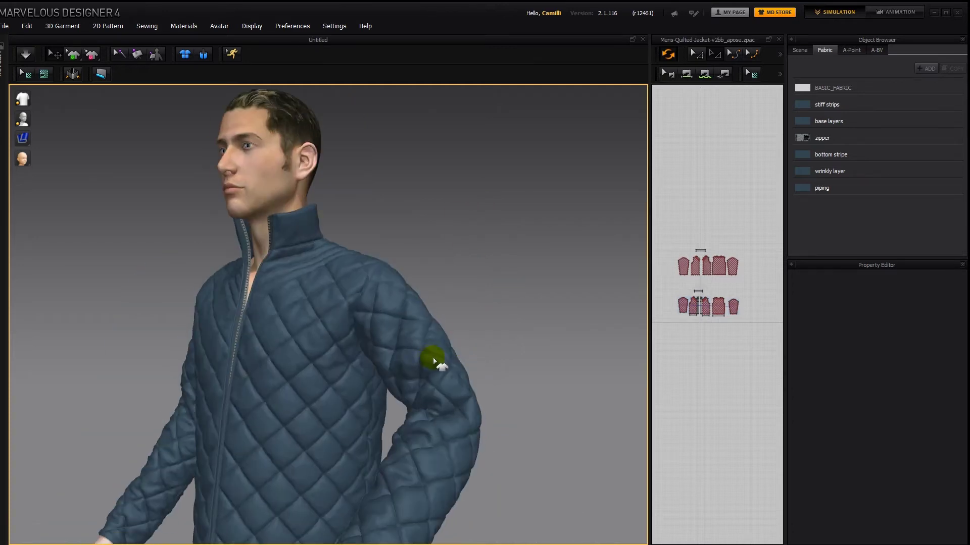
right_drag(428, 428, 493, 431)
right_drag(413, 361, 416, 282)
scroll(420, 286, down, 3)
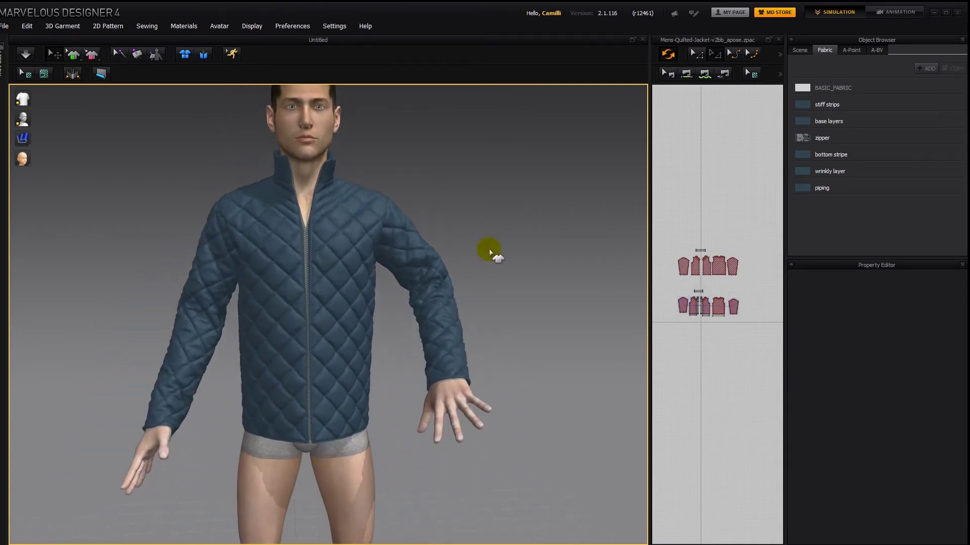
scroll(671, 264, down, 2)
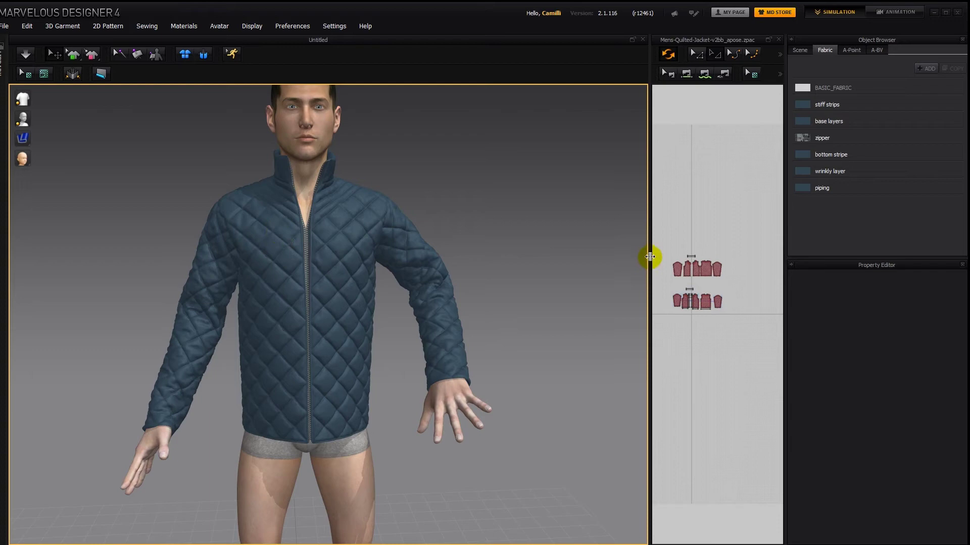
click(419, 258)
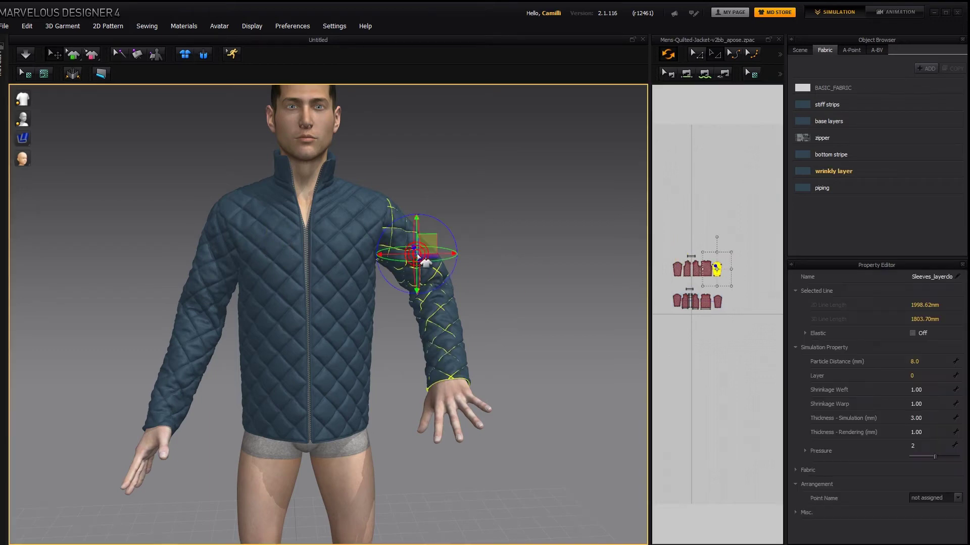
click(737, 331)
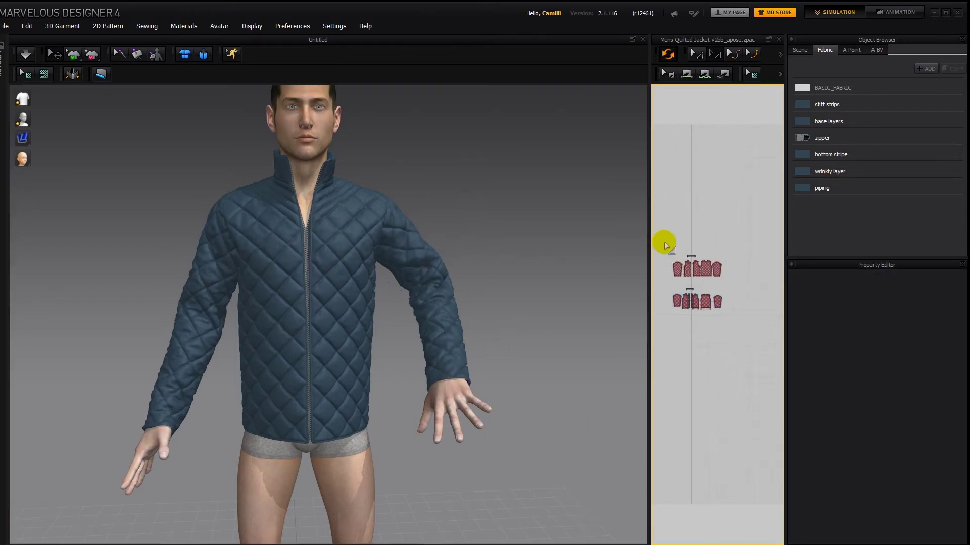
- Deactivate all jacket pattern pieces (Pattern Only)
drag(710, 321, 713, 323)
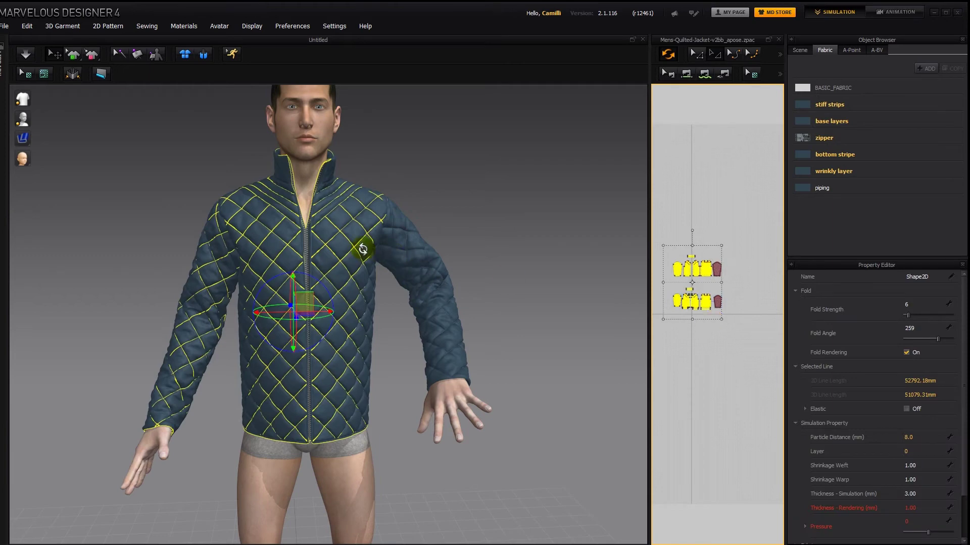
right_click(363, 249)
click(399, 272)
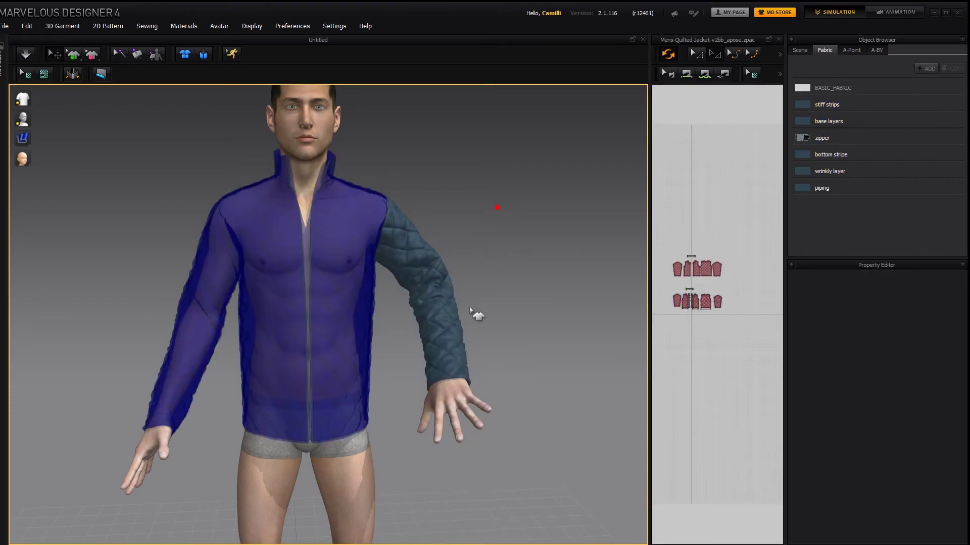
click(520, 287)
- Set both pieces of one sleeve back to Particle Distance 15
drag(708, 244, 735, 309)
click(923, 359)
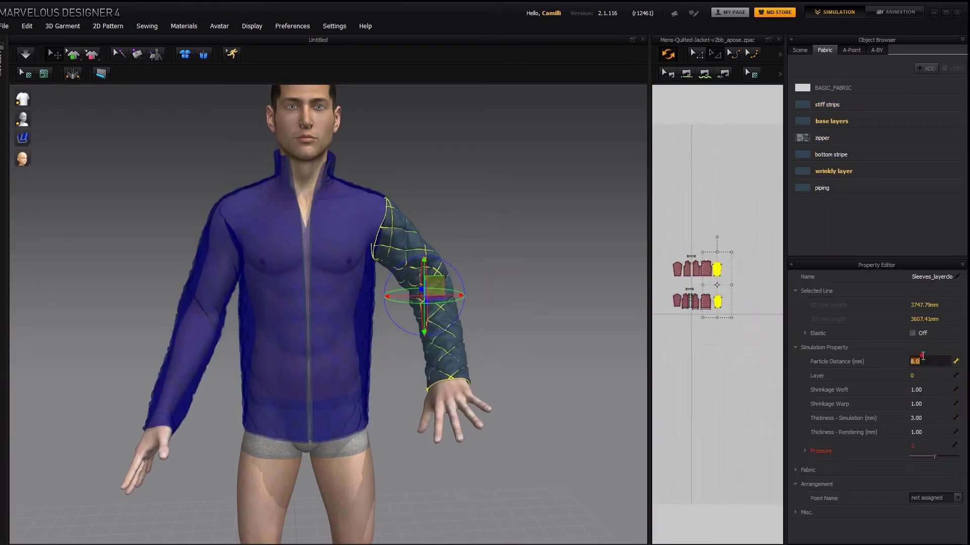
text(15)
key(Return)
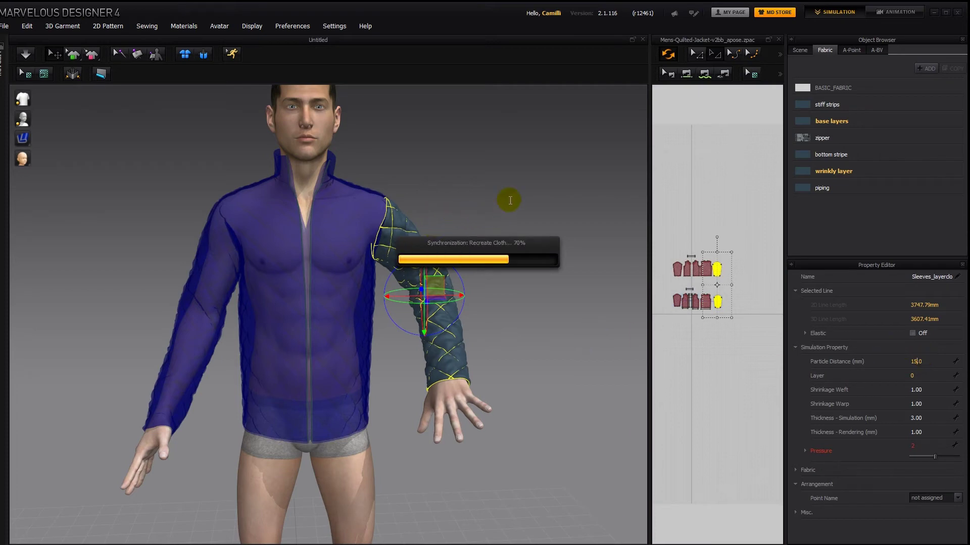
click(397, 321)
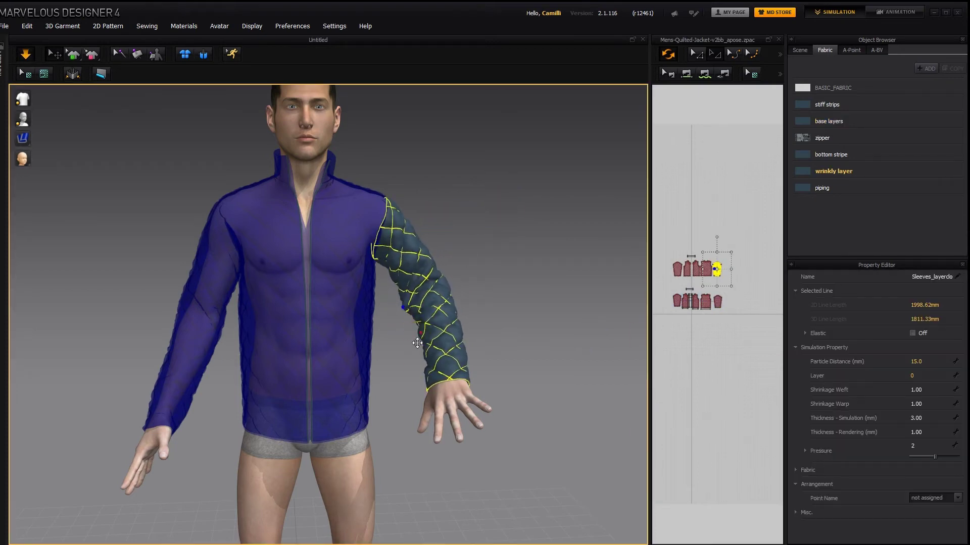
click(514, 298)
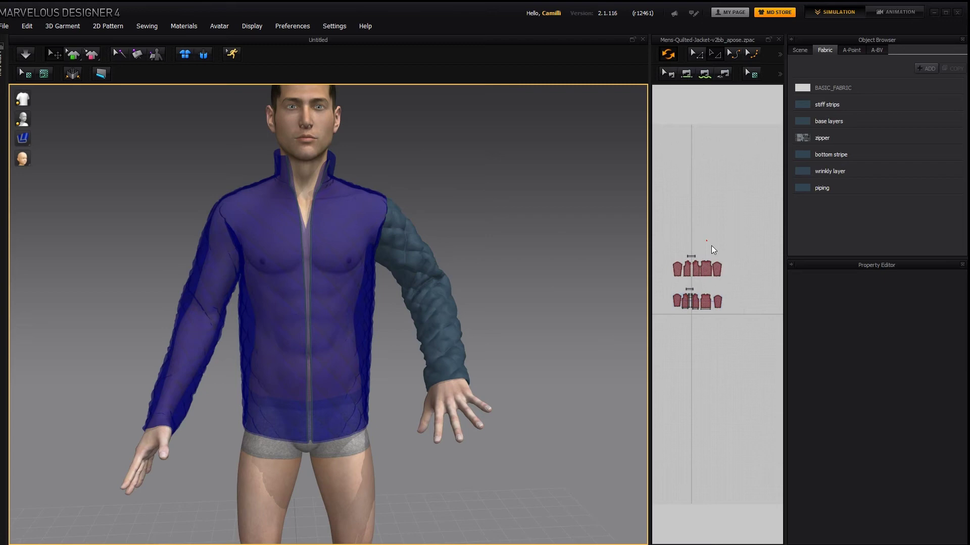
drag(711, 245, 871, 403)
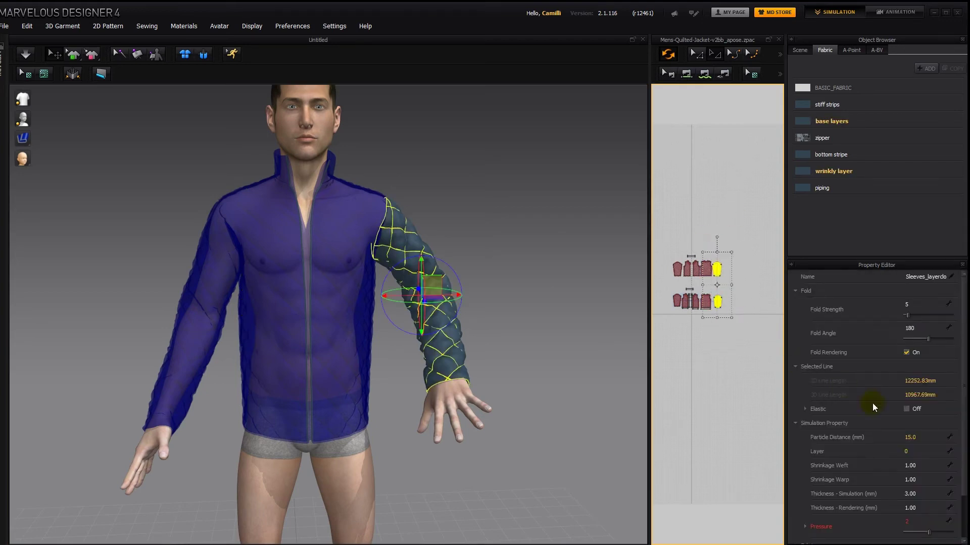
- Reactivate the zipper strip
click(908, 435)
click(526, 160)
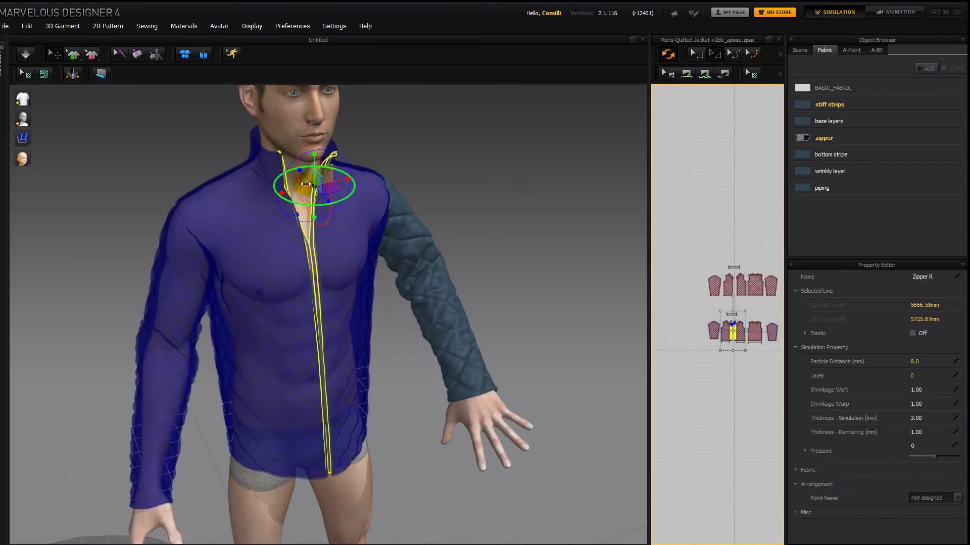
right_click(323, 179)
click(351, 201)
right_drag(442, 165, 384, 164)
click(384, 164)
scroll(317, 197, up, 4)
right_drag(316, 202, 310, 269)
scroll(310, 269, down, 4)
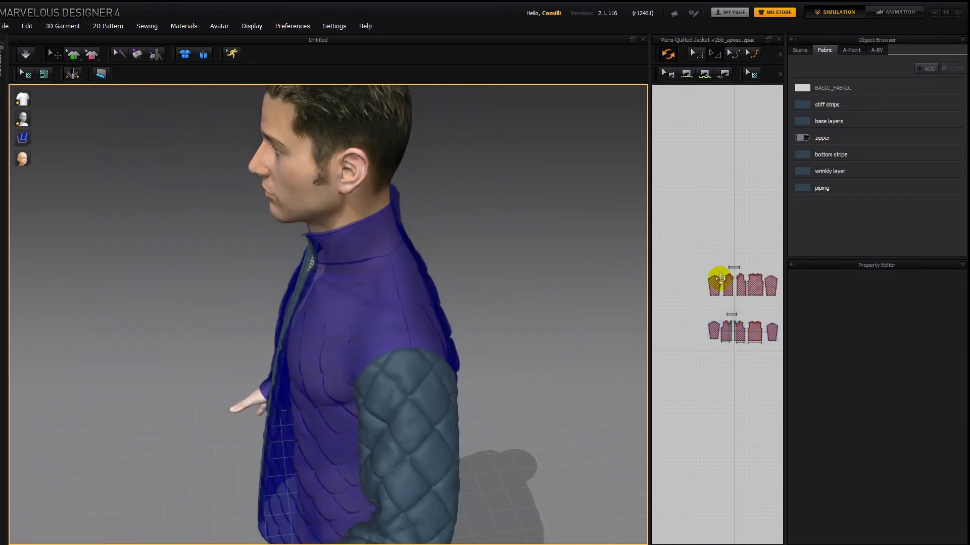
- Freeze both sleeve pieces
drag(764, 249, 812, 358)
scroll(375, 368, down, 3)
right_click(379, 371)
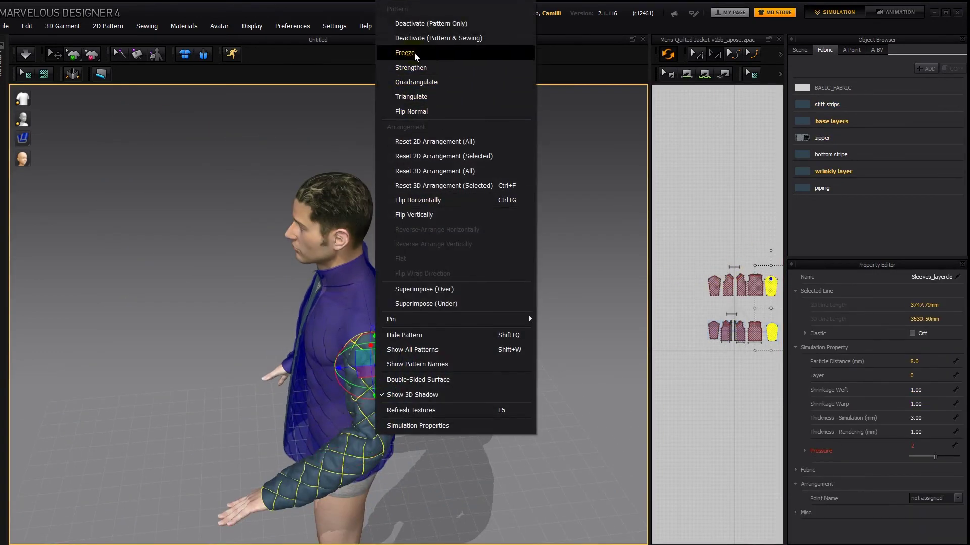
click(406, 23)
click(412, 279)
right_drag(412, 279, 484, 293)
scroll(323, 255, up, 4)
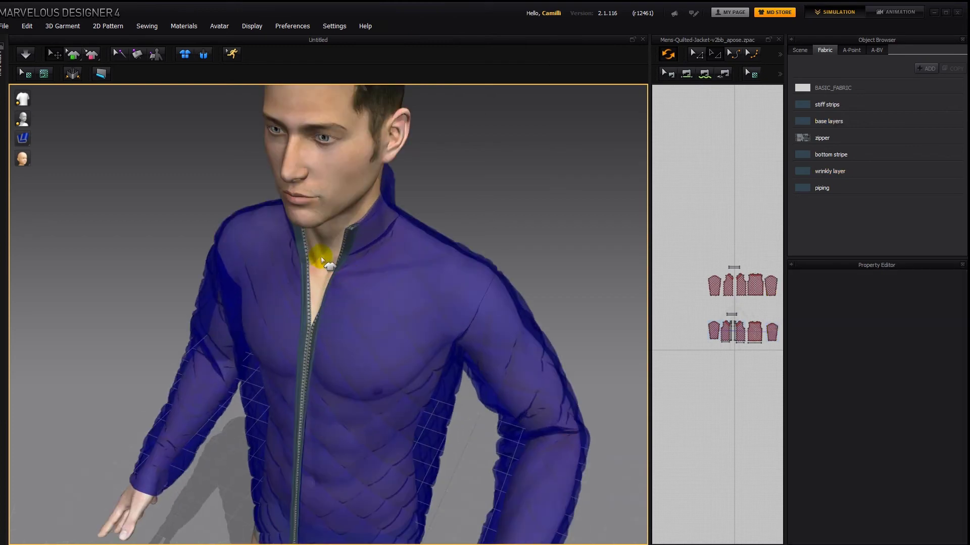
right_drag(321, 254, 305, 248)
scroll(307, 222, up, 3)
- Run the simulation and pull the zipper away from the chest
key(space)
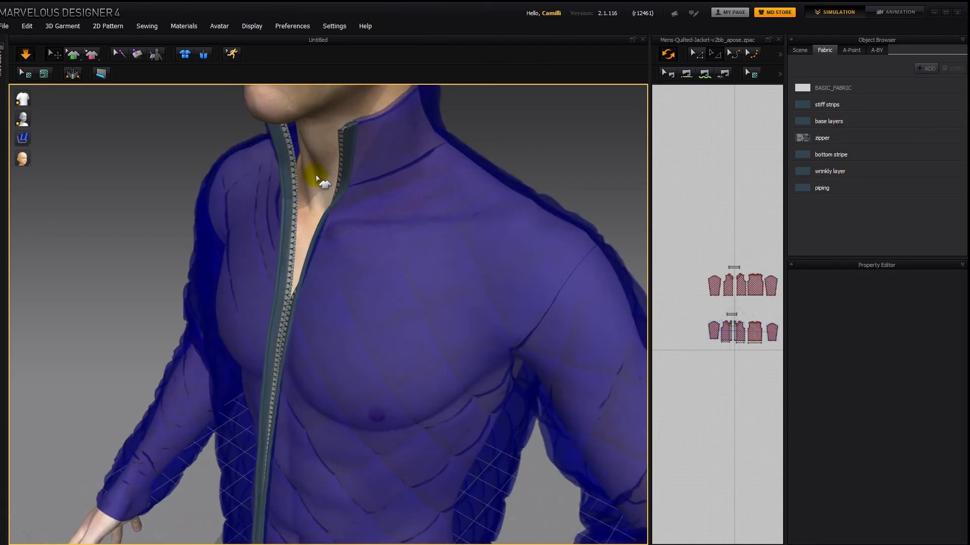
right_drag(319, 176, 283, 181)
drag(294, 183, 271, 168)
right_drag(216, 162, 303, 162)
key(space)
- Pull the right zipper strip into place and freeze it
right_drag(372, 188, 396, 204)
key(space)
click(386, 206)
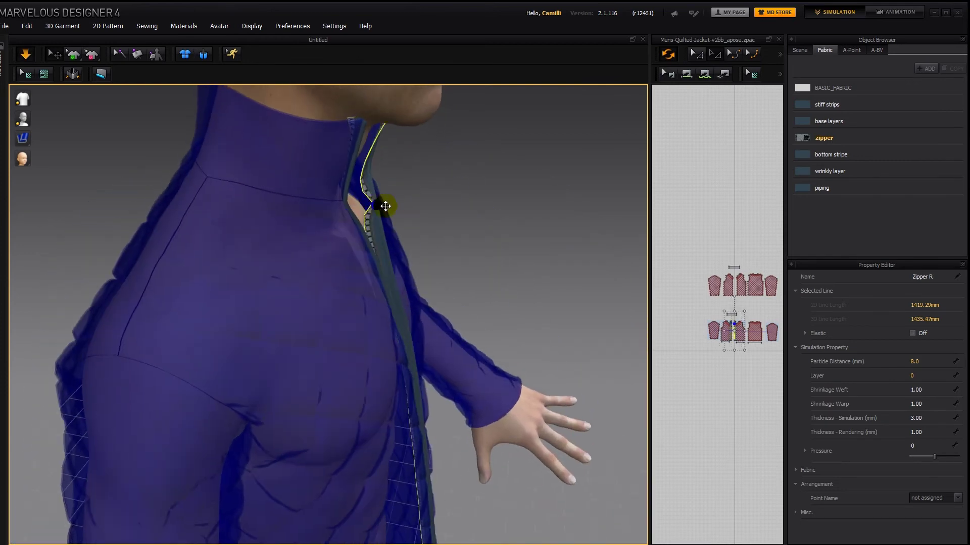
drag(429, 191, 429, 187)
click(430, 170)
right_drag(420, 179, 352, 180)
key(space)
right_click(352, 178)
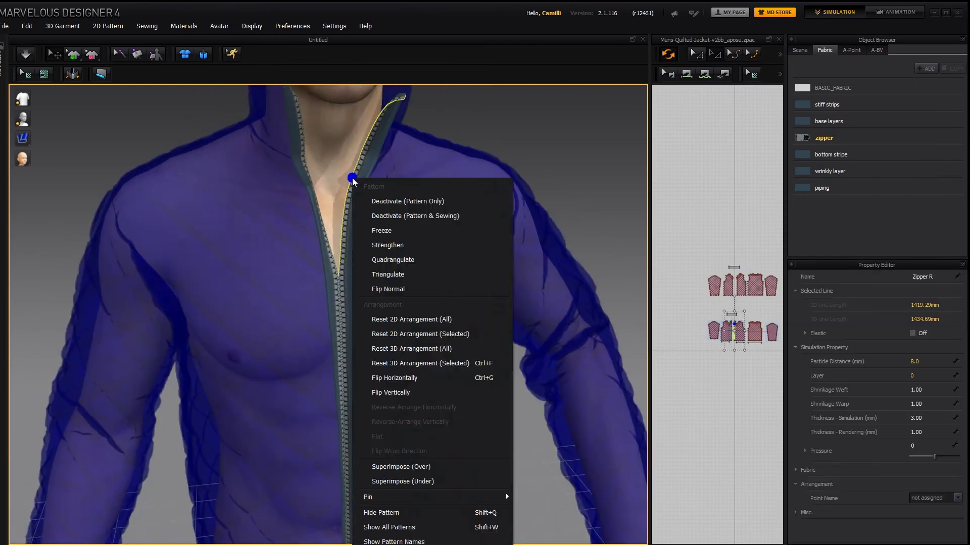
click(381, 230)
- Pull the left zipper strip outward while simulating, then stop the simulation
right_drag(385, 225, 272, 151)
key(space)
click(272, 152)
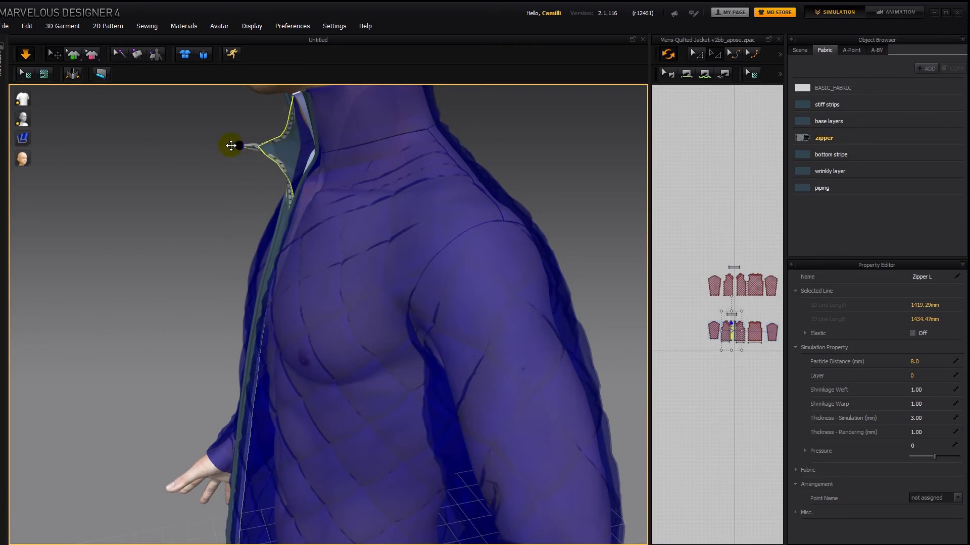
drag(231, 145, 231, 146)
key(space)
right_drag(231, 145, 357, 162)
scroll(336, 200, down, 4)
middle_drag(328, 208, 323, 114)
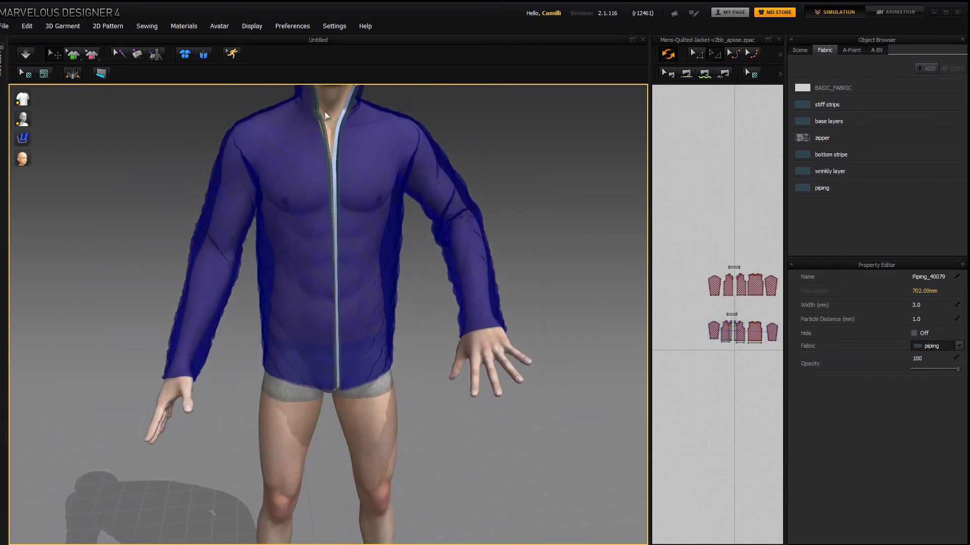
- Freeze the stiff strip beside the zipper
click(323, 117)
right_click(322, 120)
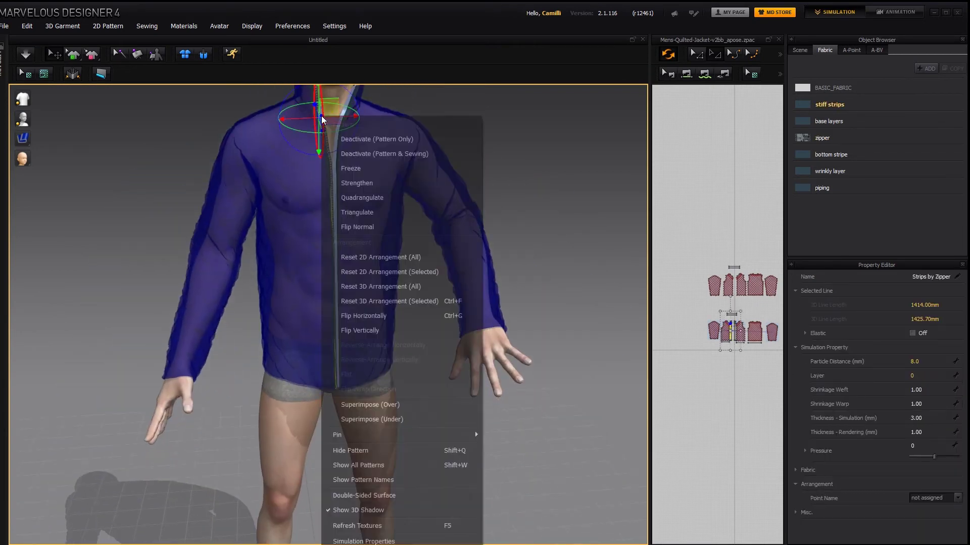
click(355, 170)
middle_drag(460, 159, 456, 206)
scroll(457, 206, up, 3)
click(457, 206)
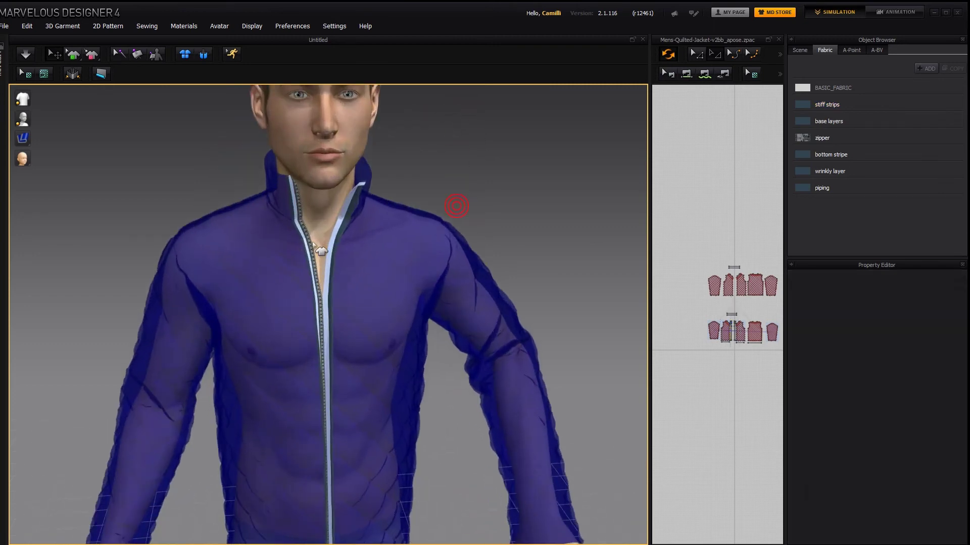
- Freeze the left zipper strip, then select every jacket pattern piece
click(301, 219)
right_click(303, 218)
click(332, 270)
scroll(355, 257, down, 5)
middle_drag(354, 257, 327, 202)
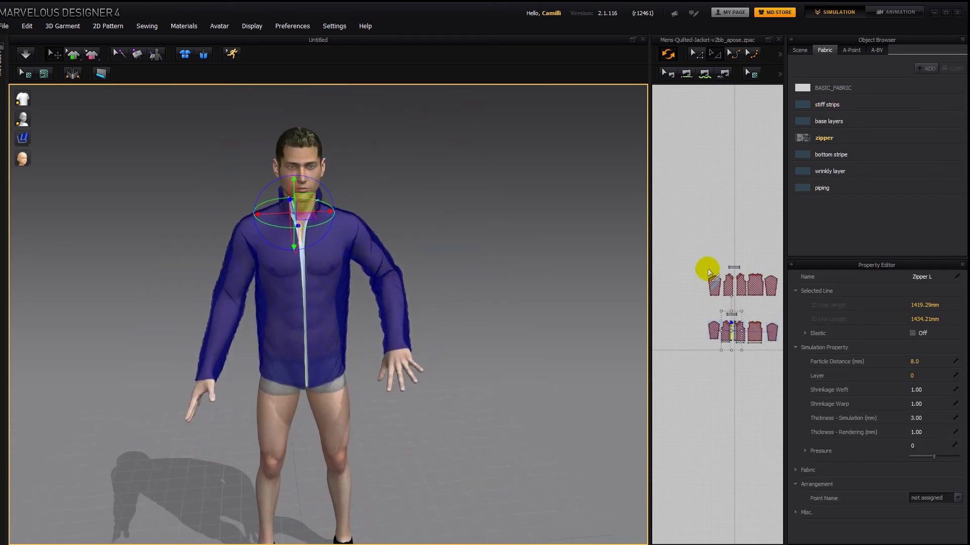
drag(677, 255, 760, 341)
- Release the jacket so its teal quilted fabric returns, then select the top pattern row
scroll(562, 331, up, 3)
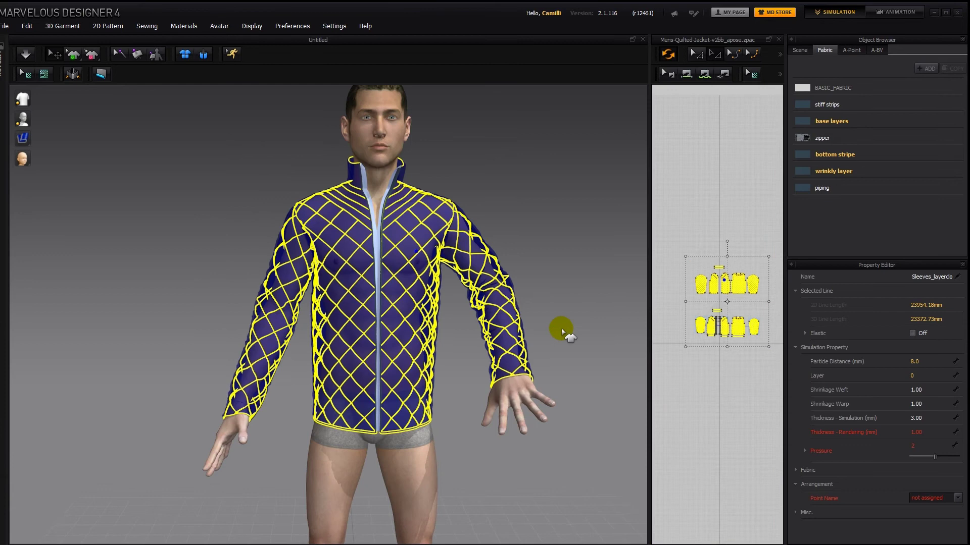
right_click(401, 245)
click(436, 270)
click(600, 247)
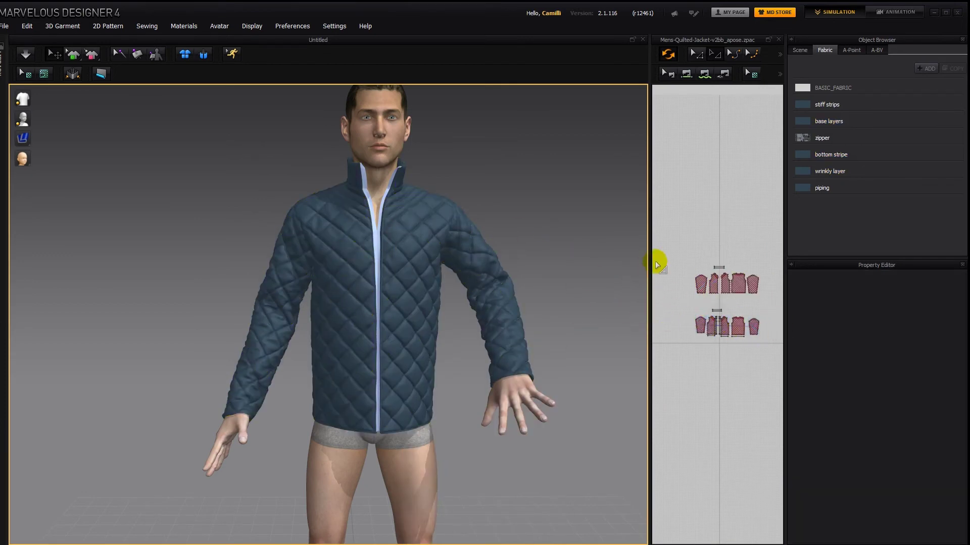
drag(679, 263, 768, 305)
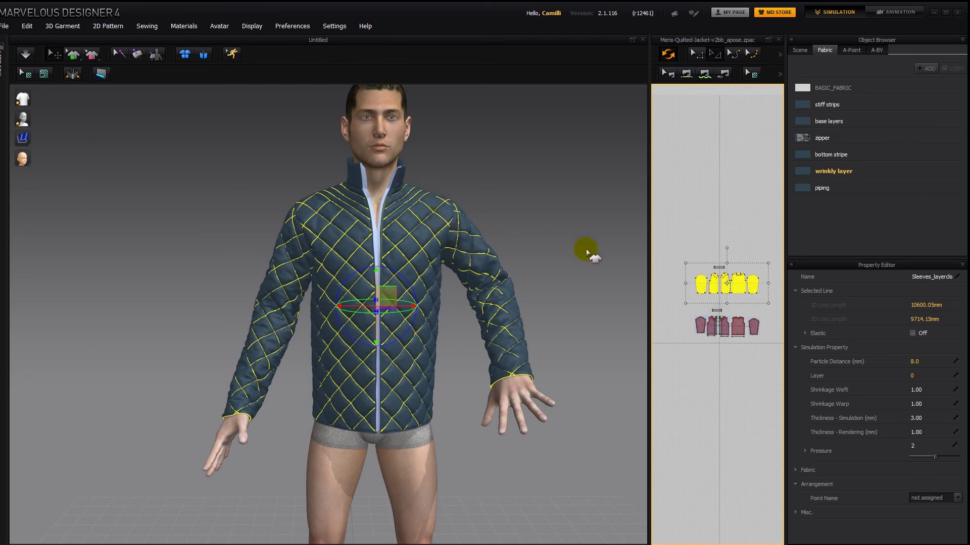
- Set the top-row pieces' Particle Distance to 5
click(926, 361)
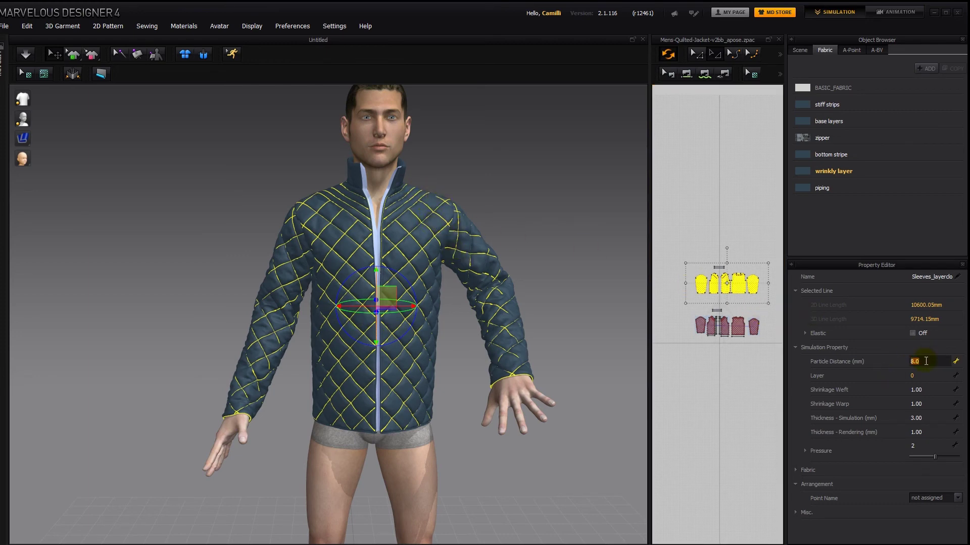
text(5)
key(Return)
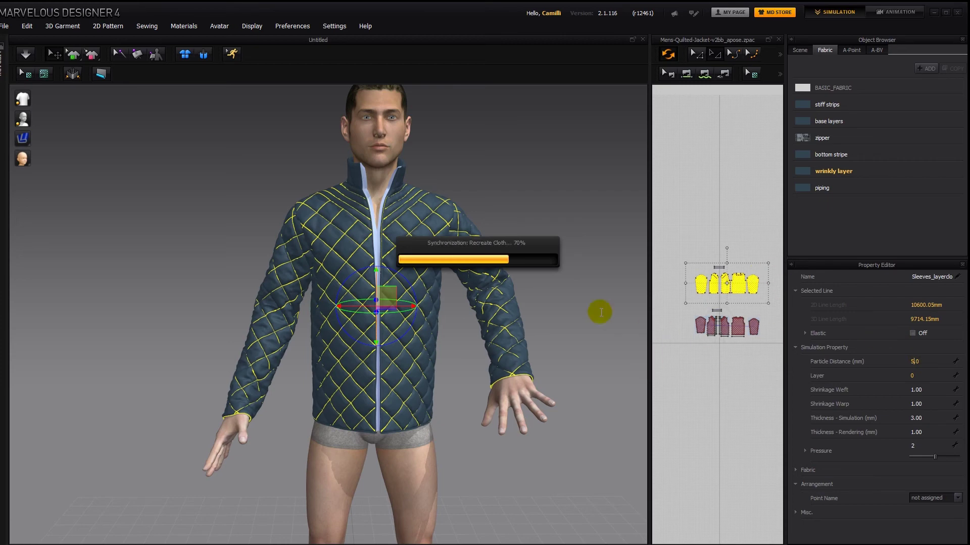
click(513, 167)
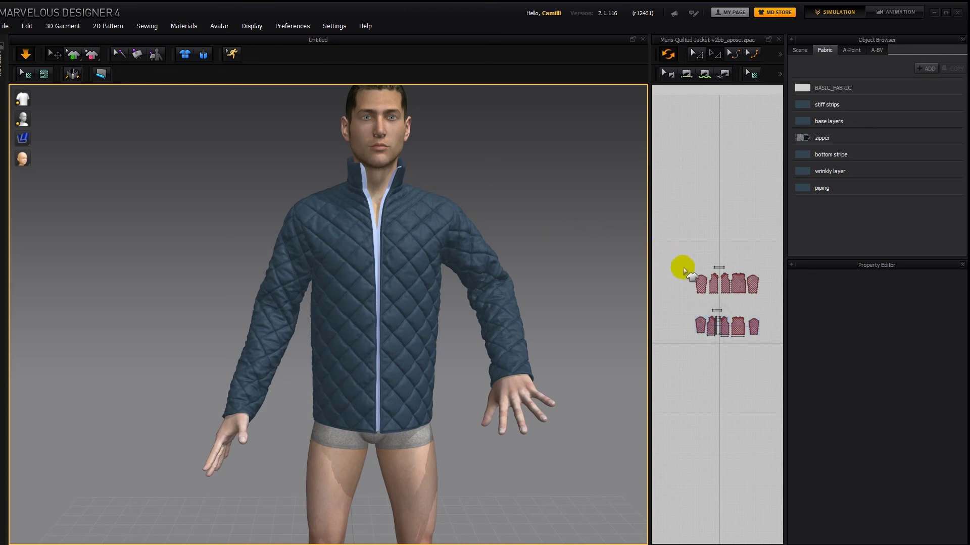
- Reselect the top-row pieces and refine their Particle Distance to 3
drag(682, 267, 770, 298)
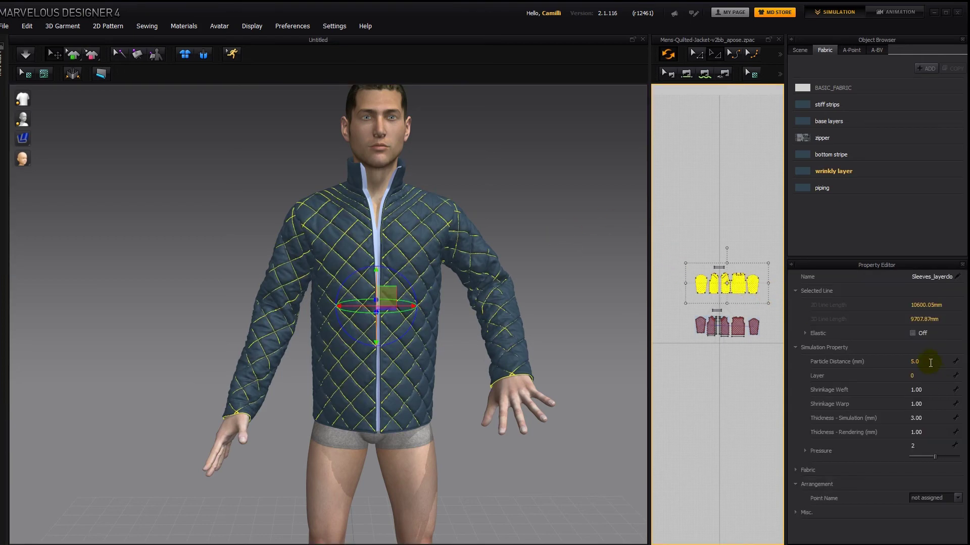
click(930, 363)
text(3)
key(Return)
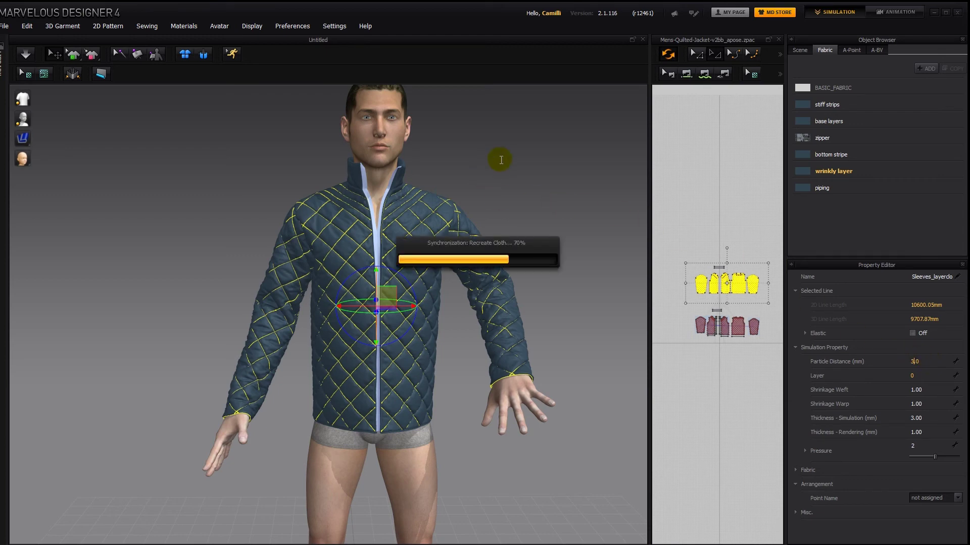
click(501, 160)
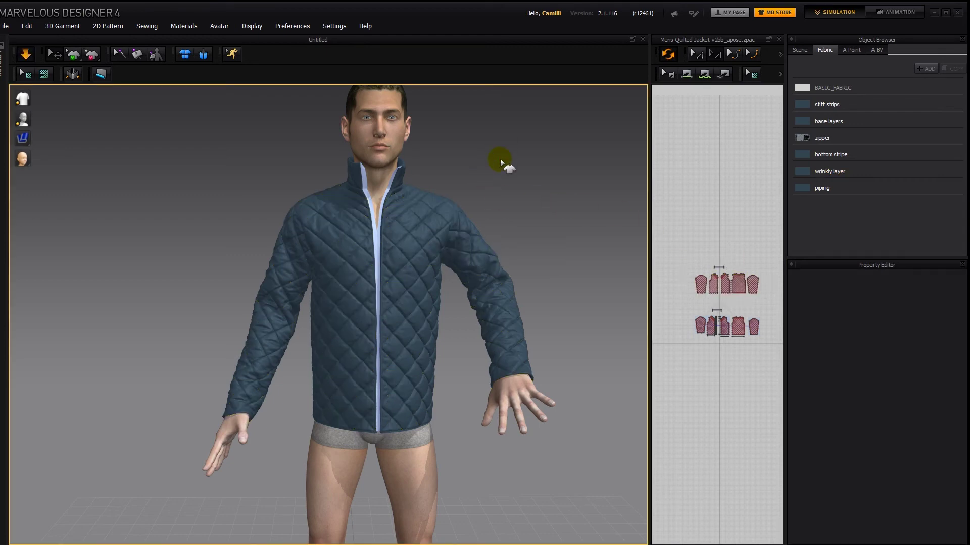
scroll(501, 160, up, 2)
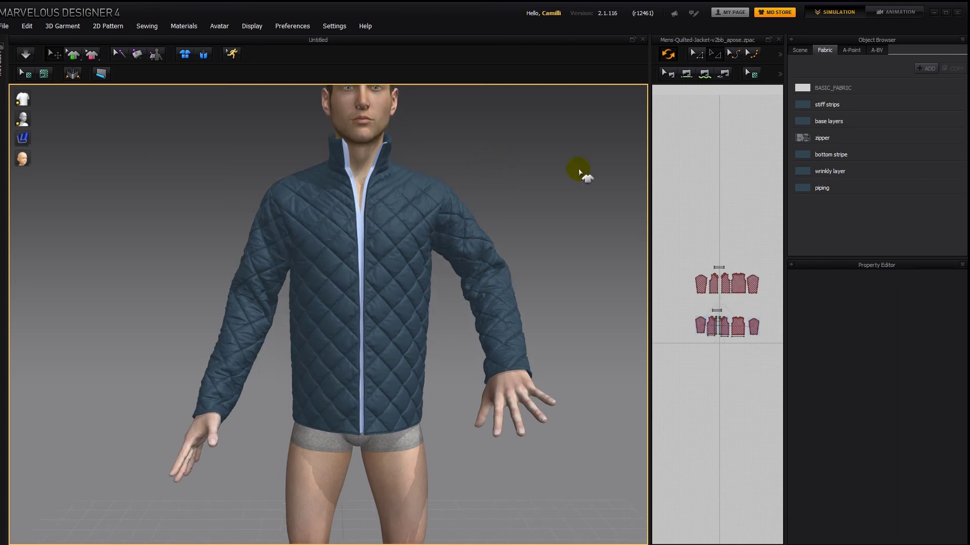
- Unfreeze the frozen jacket pieces at the collar so the zipper turns dark again
right_drag(559, 245, 99, 238)
click(350, 174)
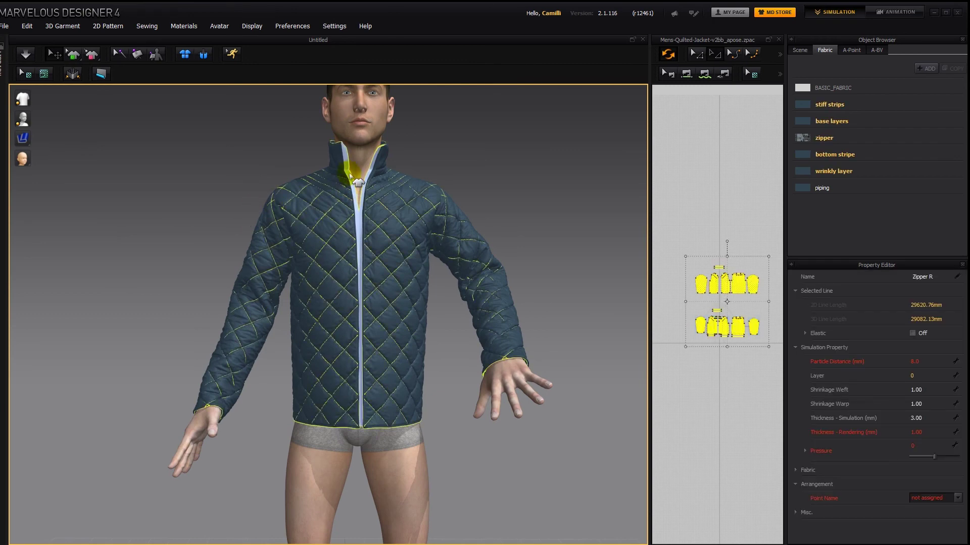
right_click(344, 160)
click(370, 189)
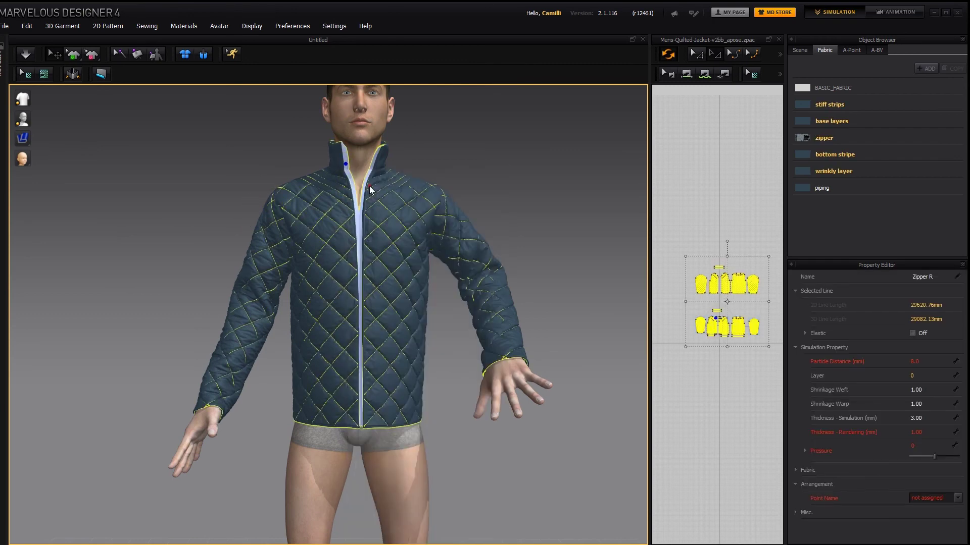
click(507, 160)
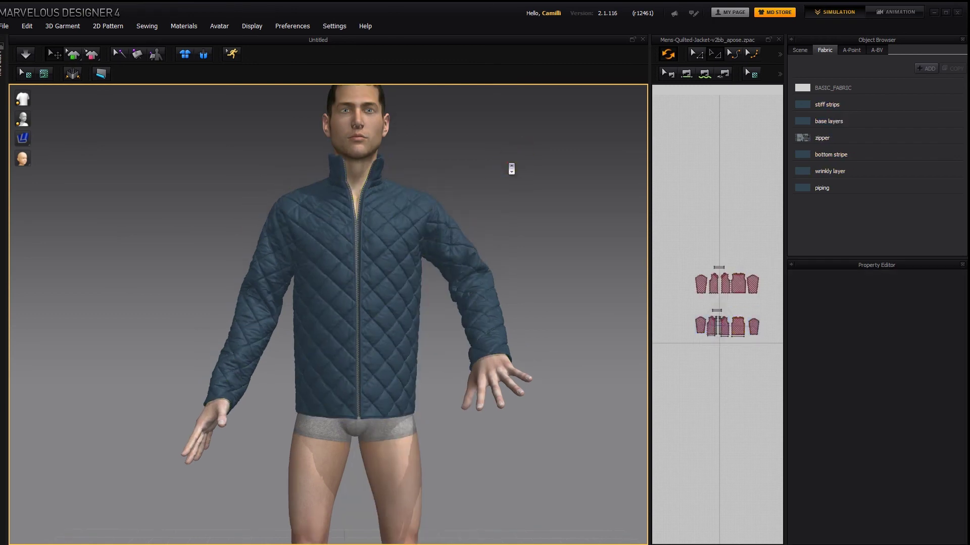
scroll(517, 184, down, 2)
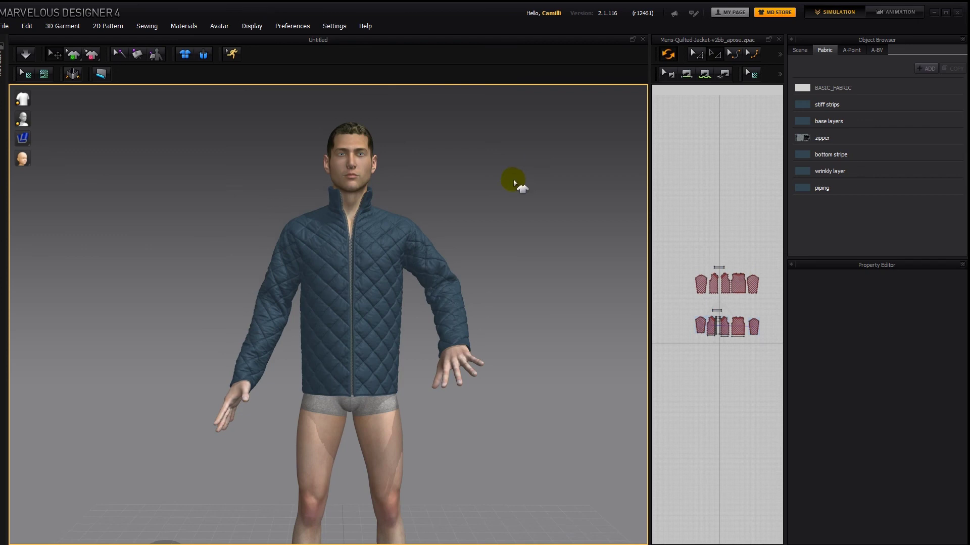